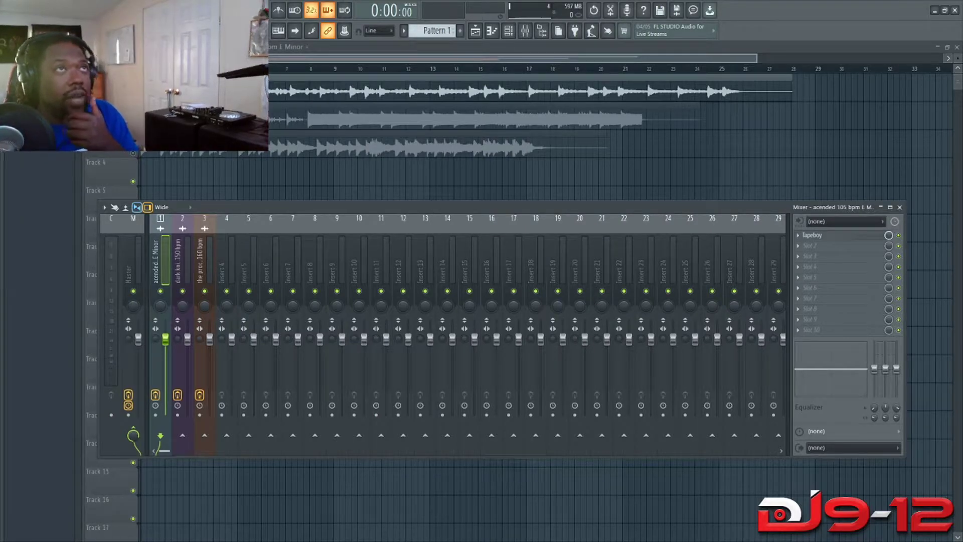
- Audition the beginning of the acended E Minor track with the mixer open, and stop playback
{"action": "key", "text": "F9"}
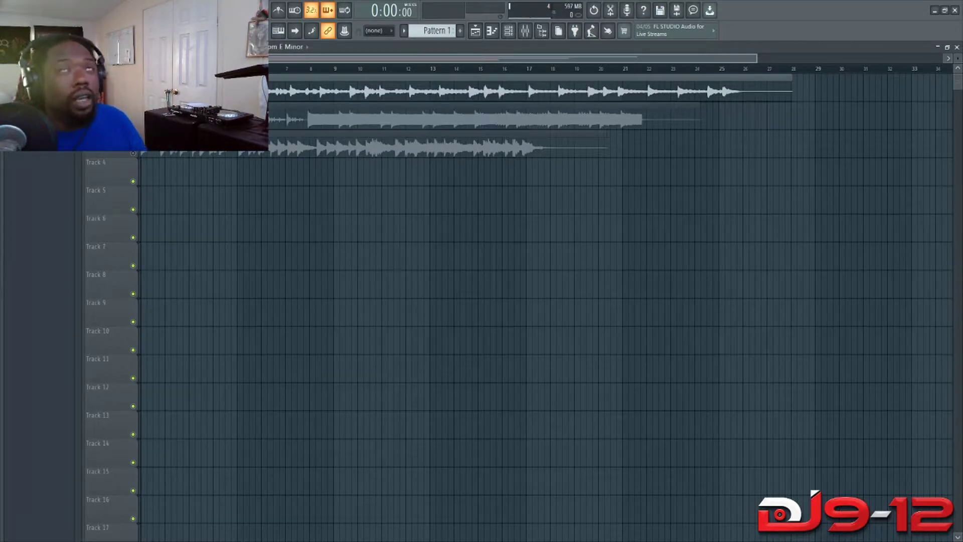
{"action": "key", "text": "F9"}
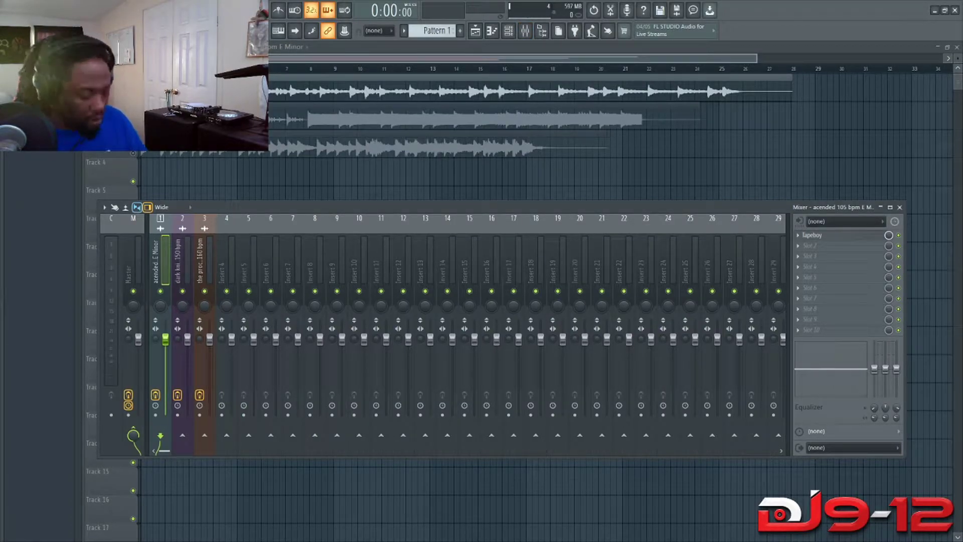
{"action": "key", "text": "space"}
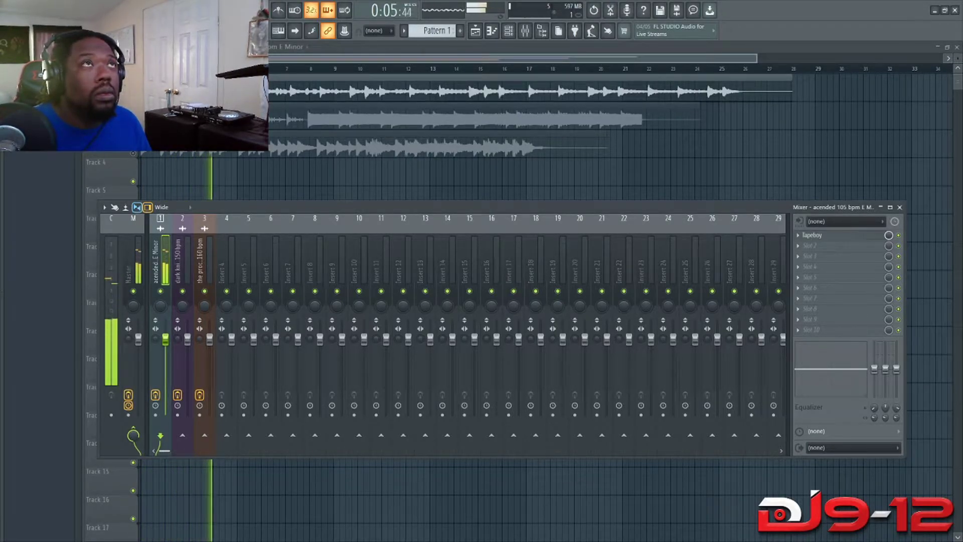
{"action": "key", "text": "space"}
{"action": "key", "text": "space"}
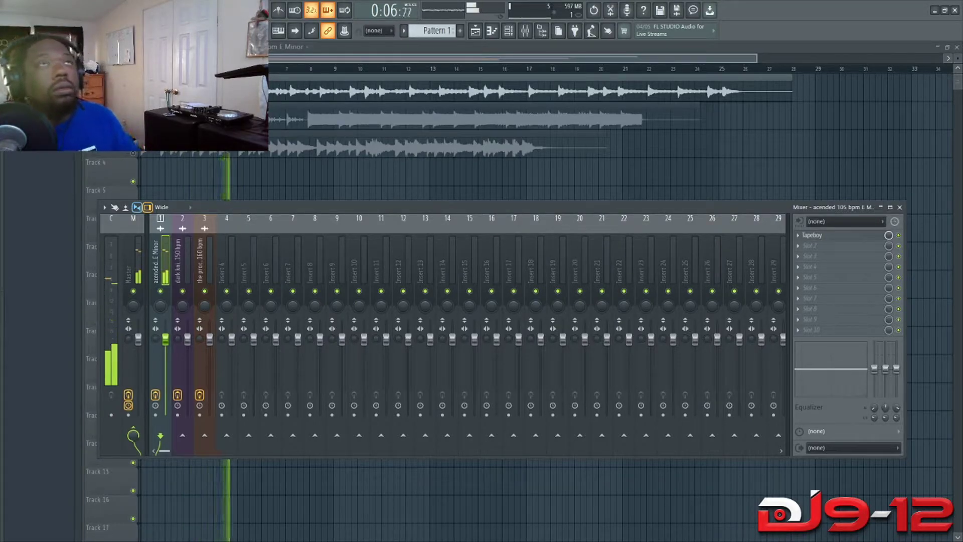
{"action": "key", "text": "space"}
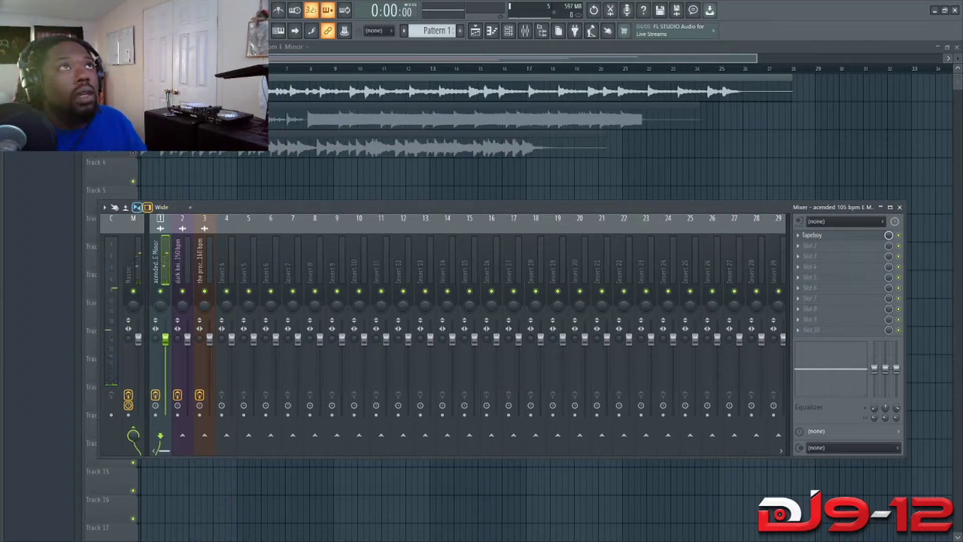
- Solo the dark knights 150 bpm track, audition it without effects, and open Tapeboy on its mixer insert
{"action": "key", "text": "F9"}
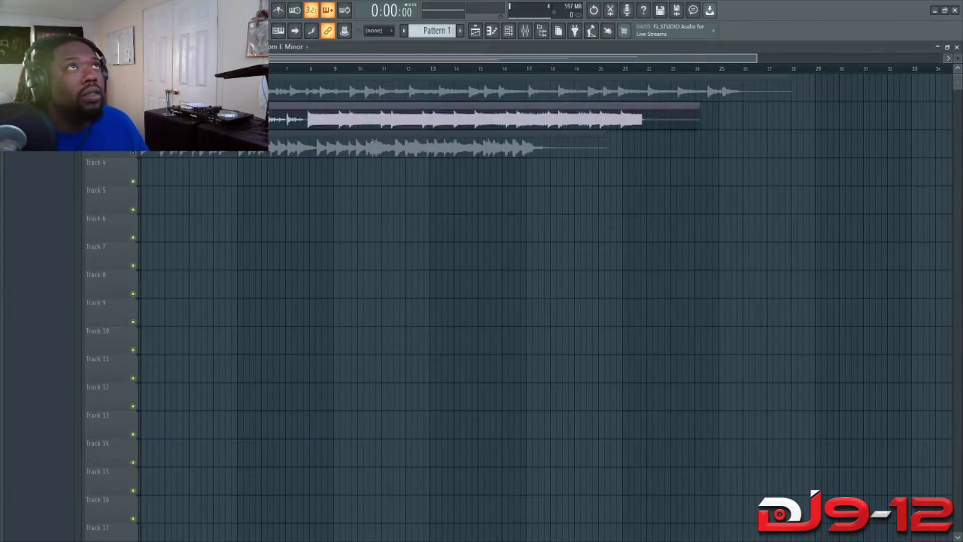
{"action": "key", "text": "space"}
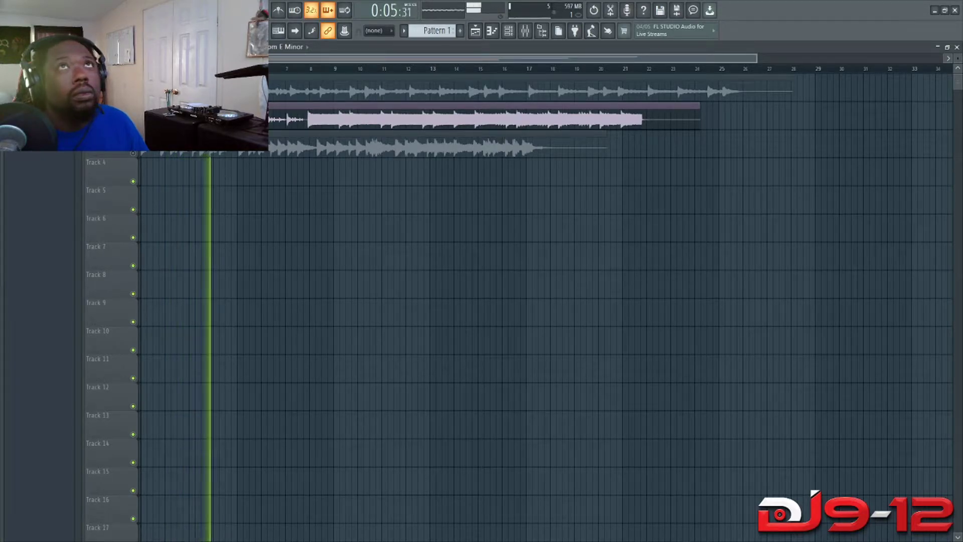
{"action": "key", "text": "F9"}
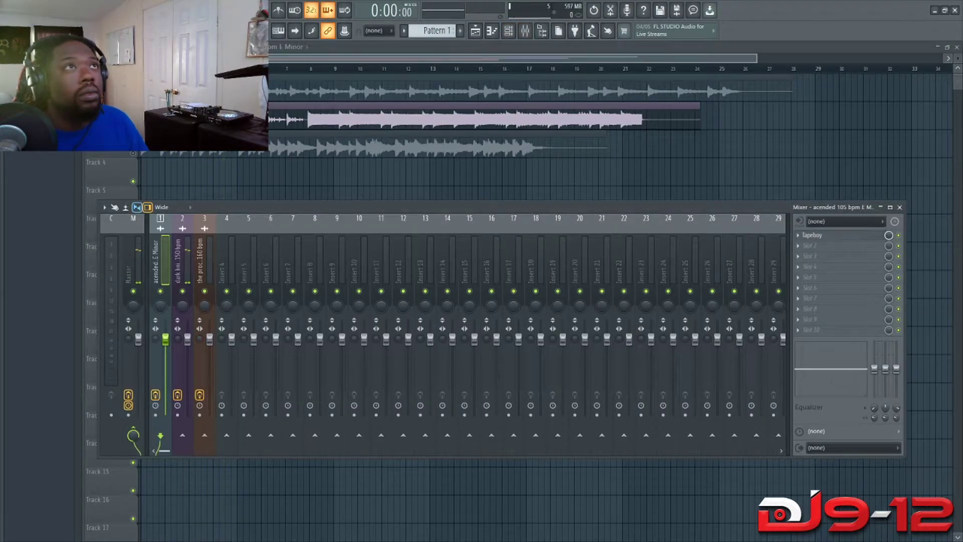
{"action": "key", "text": "space"}
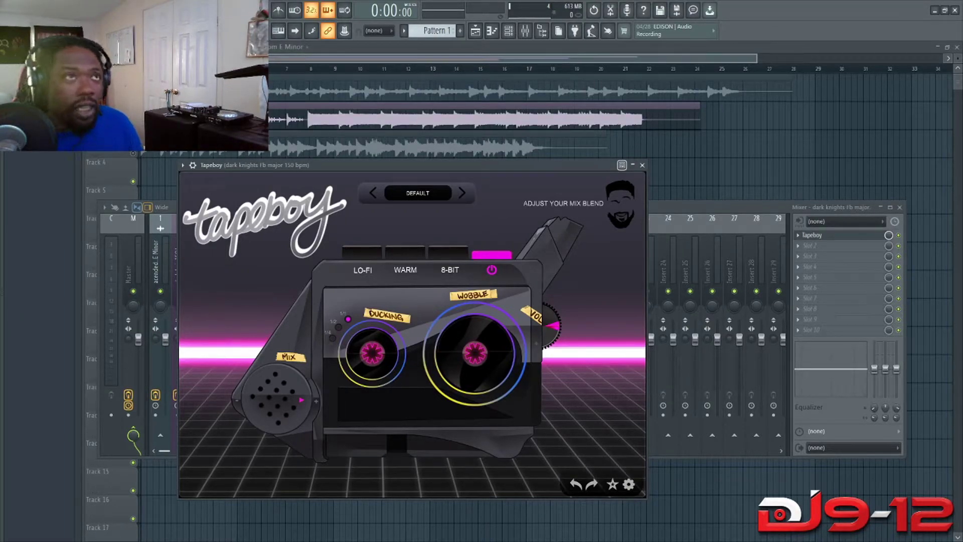
- Lower Tapeboy's mix to 0% and bring it back up to full
{"action": "left_click_drag", "start_coordinate": [279, 398], "coordinate": [279, 447]}
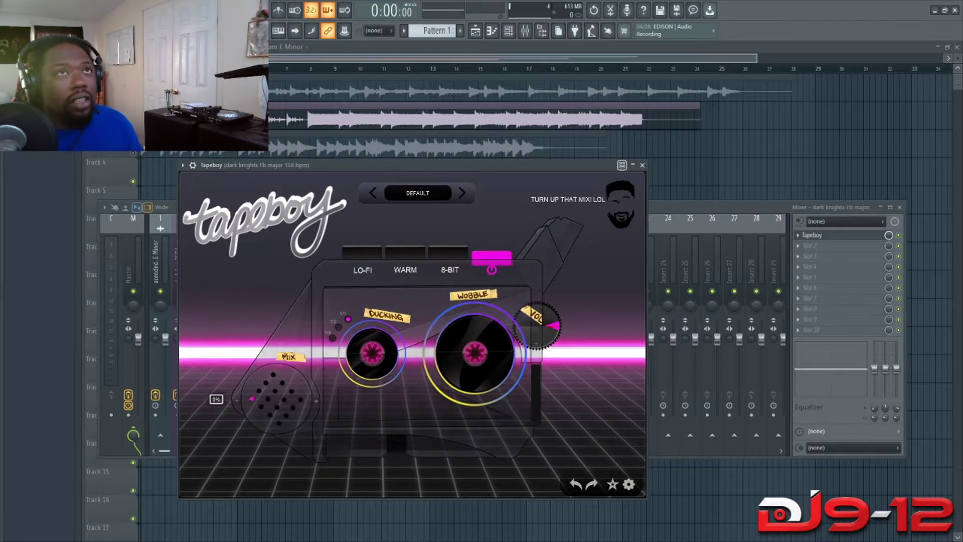
{"action": "left_click_drag", "start_coordinate": [278, 399], "coordinate": [278, 346]}
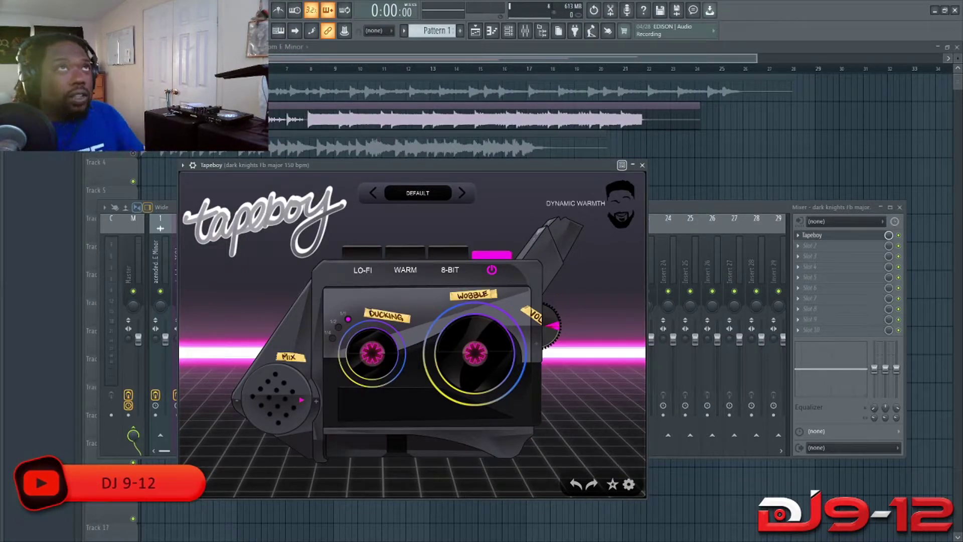
- Set Tapeboy's ducking to the half beat and raise the ducking and wobble amounts during playback
{"action": "key", "text": "space"}
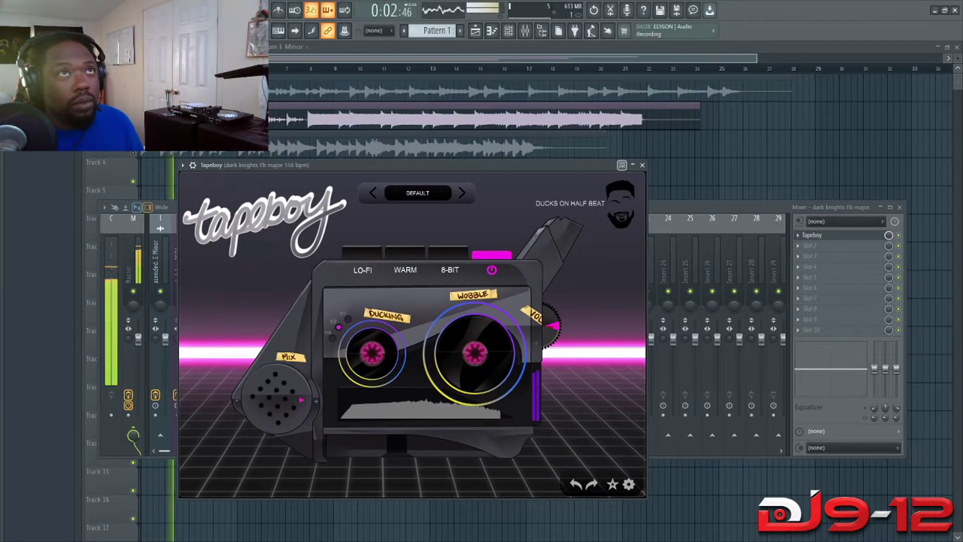
{"action": "left_click_drag", "start_coordinate": [371, 353], "coordinate": [372, 320]}
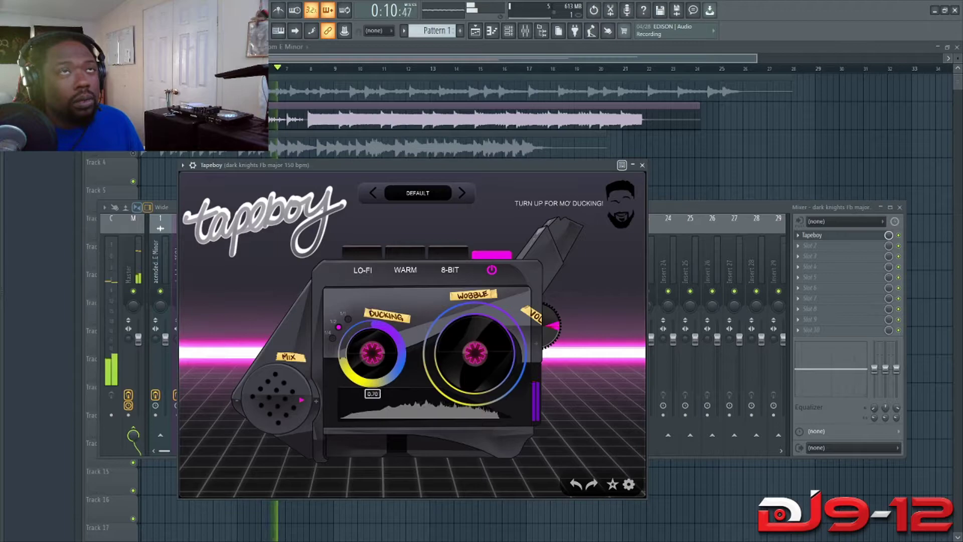
{"action": "left_click_drag", "start_coordinate": [475, 354], "coordinate": [475, 341]}
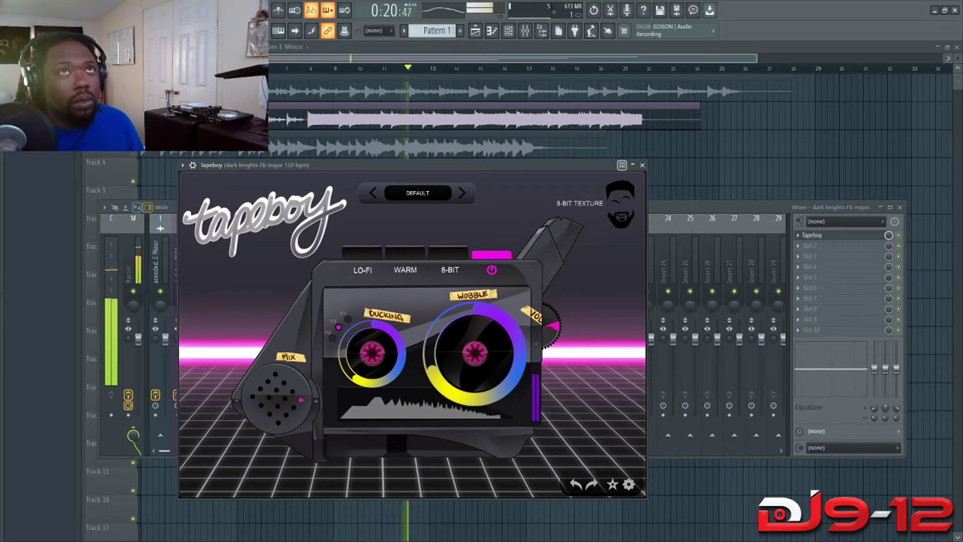
- Compare the dry and processed sound by switching Tapeboy off and on during playback, and stop
{"action": "left_click", "coordinate": [492, 269]}
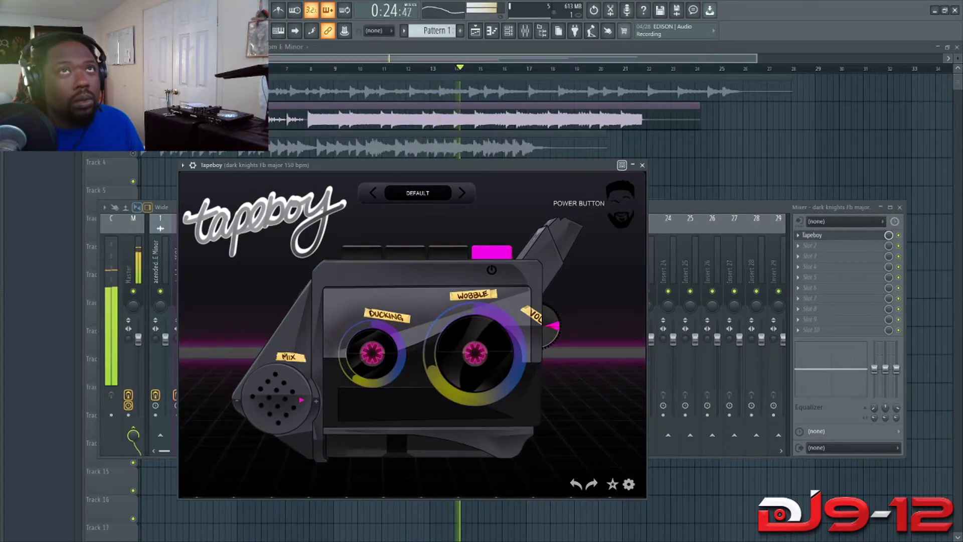
{"action": "left_click", "coordinate": [492, 269]}
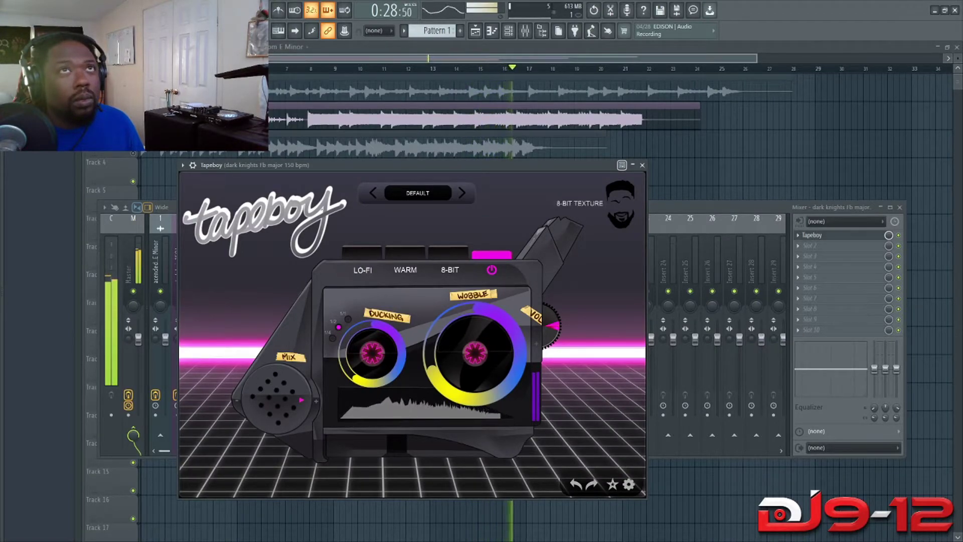
{"action": "key", "text": "space"}
- Enable Tapeboy's 8-bit texture with the BITZ type and audition it with the bit amount raised
{"action": "left_click", "coordinate": [450, 269]}
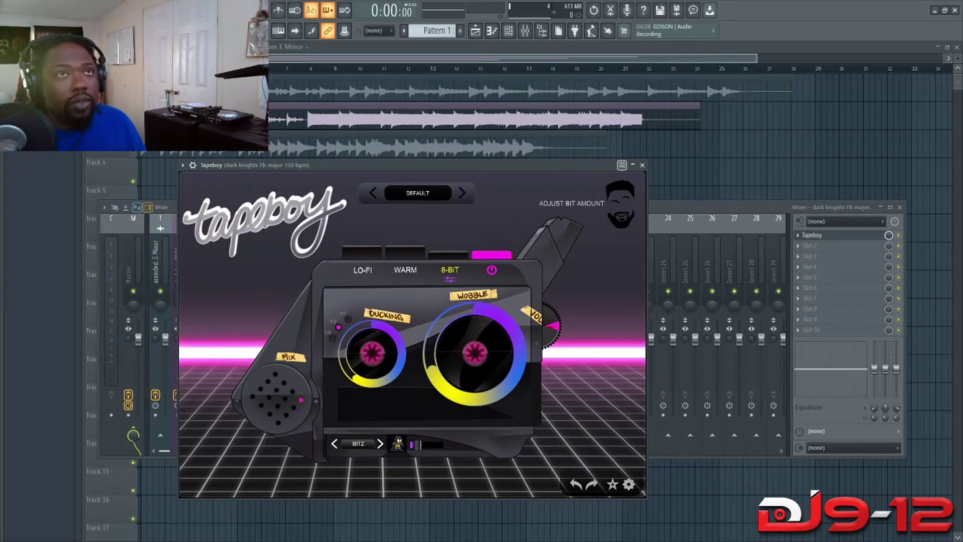
{"action": "key", "text": "space"}
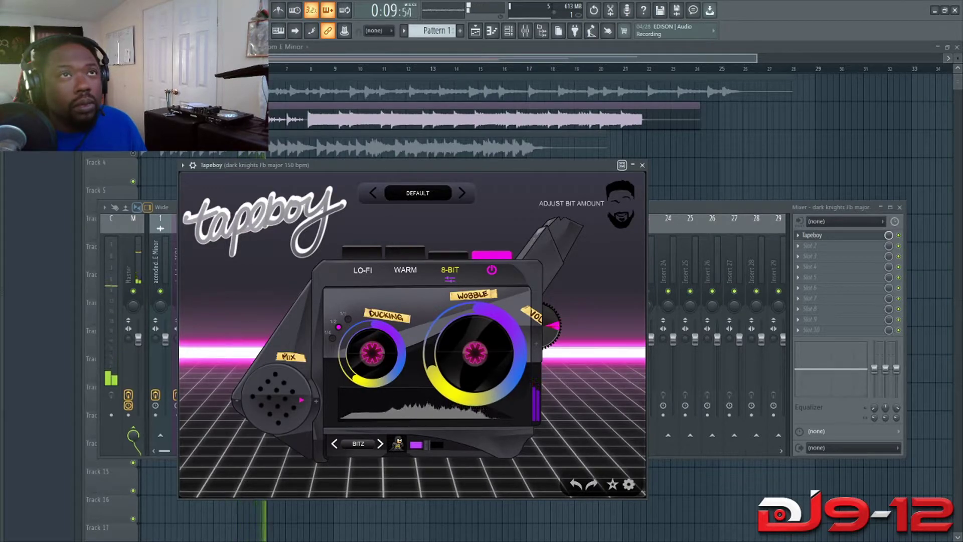
{"action": "key", "text": "space"}
- Audition the CRUSH 8-bit type at different bit amounts, and switch to the TENDO type
{"action": "key", "text": "space"}
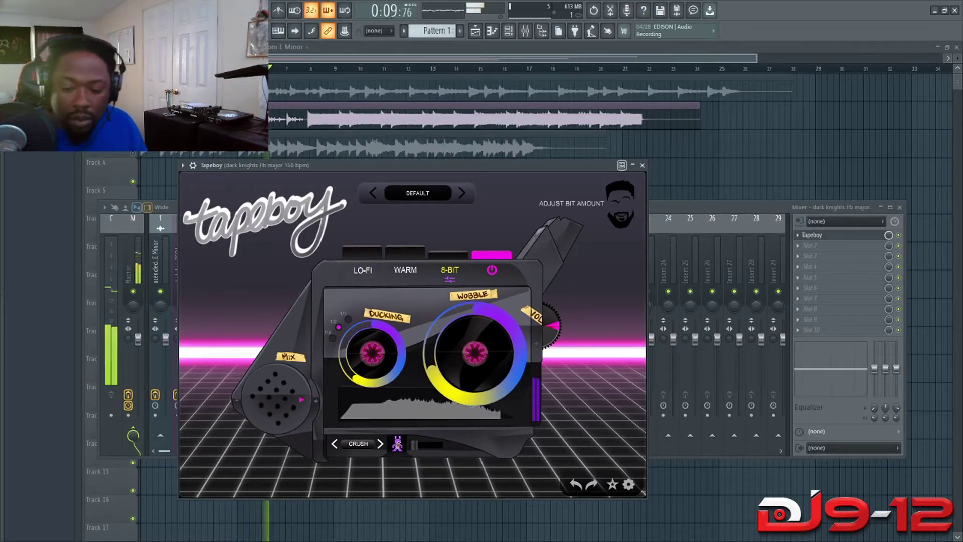
{"action": "key", "text": "space"}
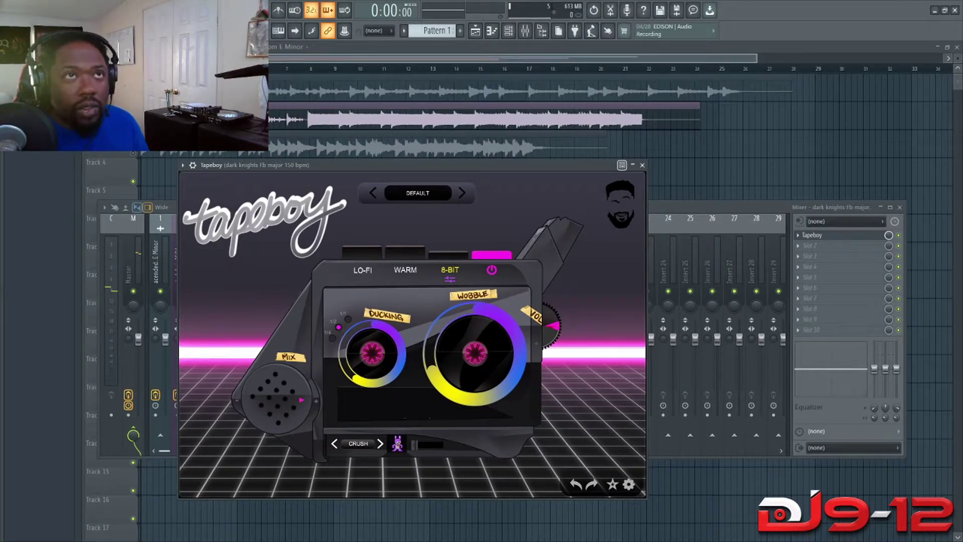
{"action": "key", "text": "space"}
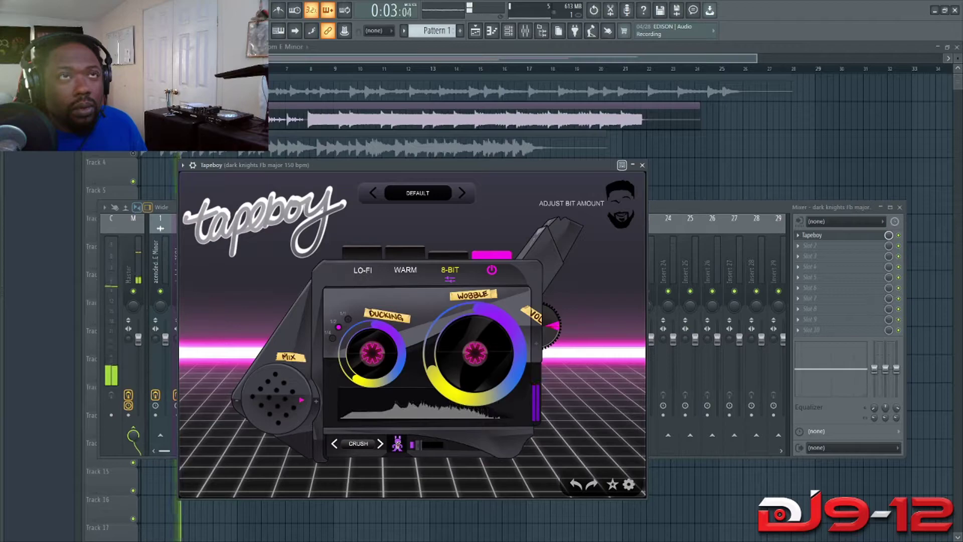
{"action": "key", "text": "space"}
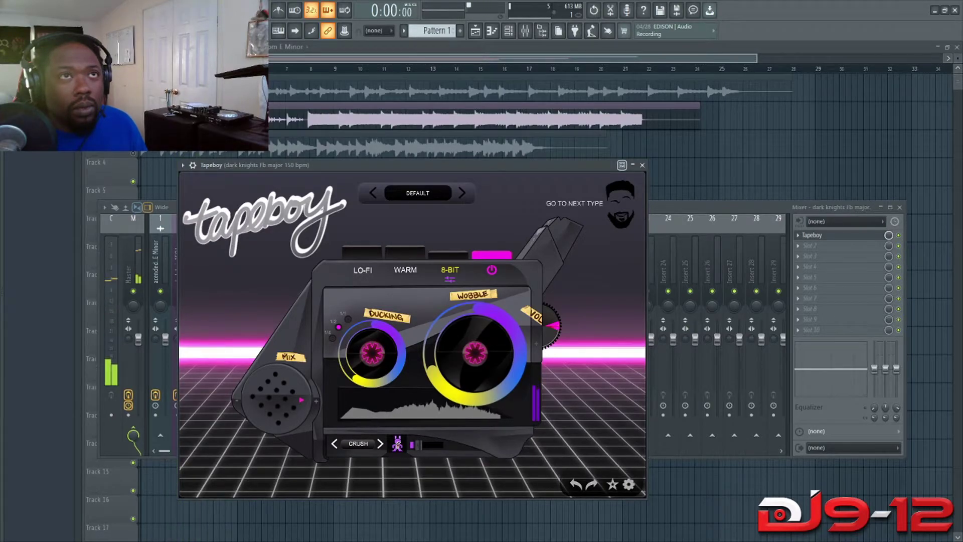
{"action": "key", "text": "space"}
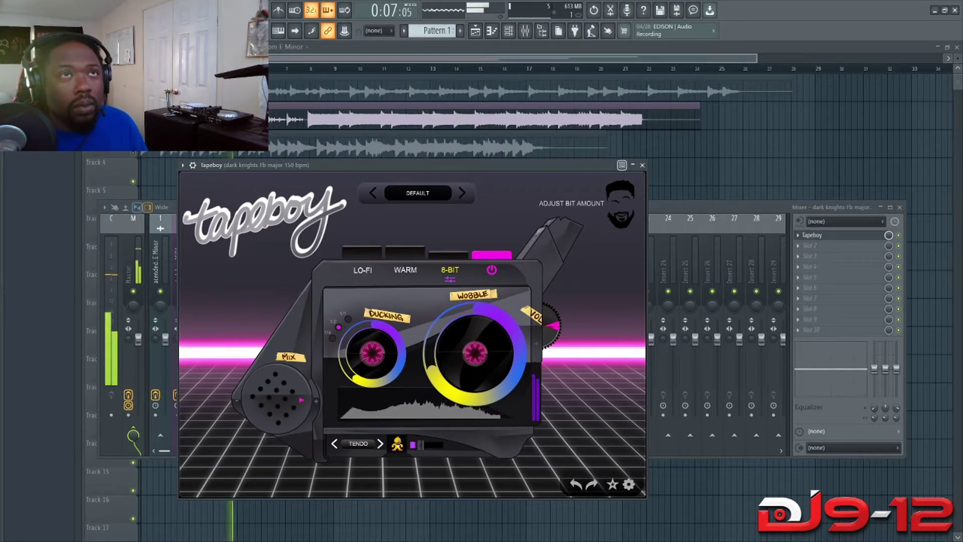
{"action": "key", "text": "space"}
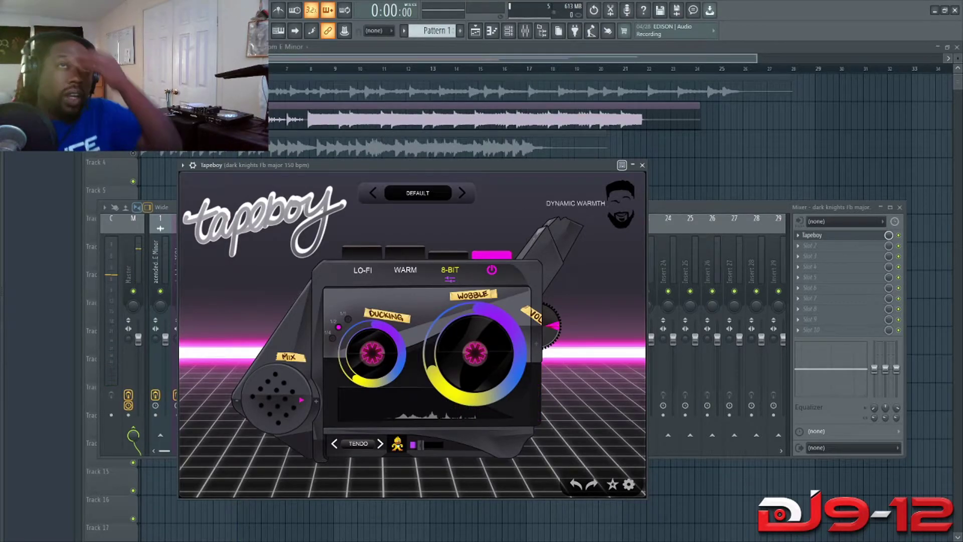
- Try Tapeboy's warm effect with the LATTE and GLAZE flavors during playback and switch it off
{"action": "left_click", "coordinate": [405, 270]}
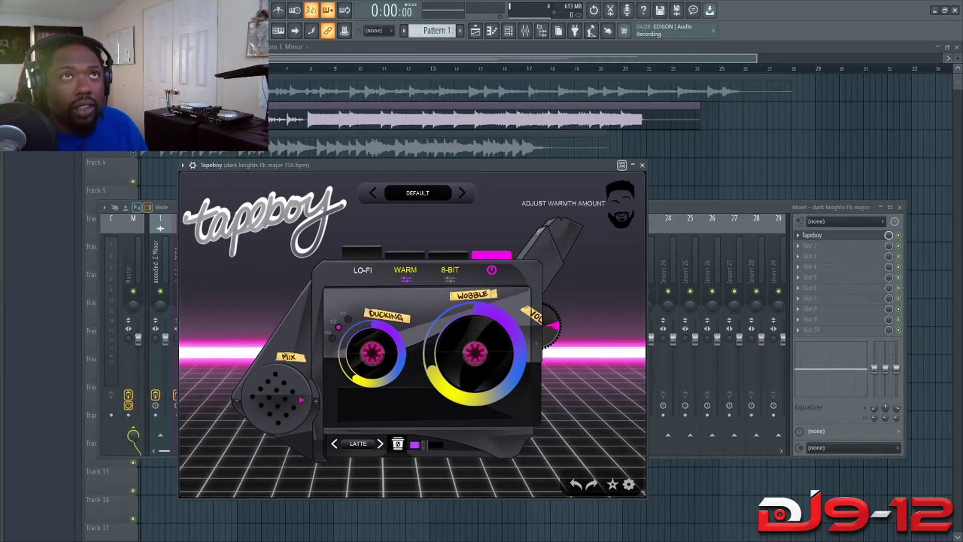
{"action": "key", "text": "space"}
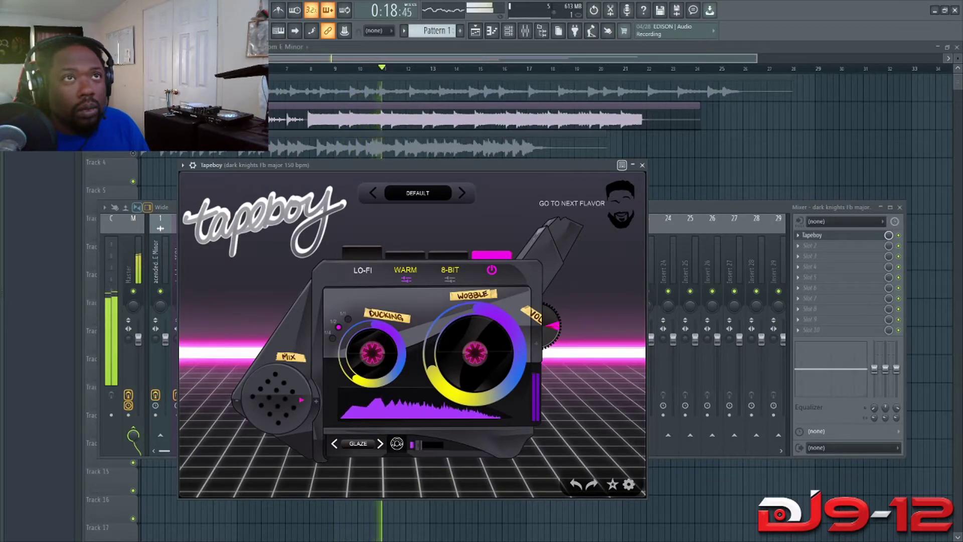
{"action": "key", "text": "space"}
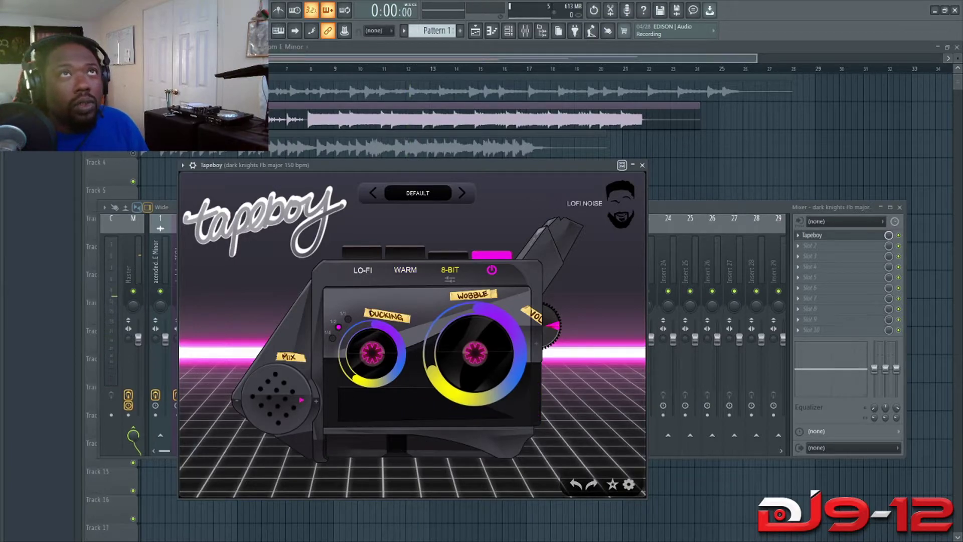
- Enable Tapeboy's lo-fi noise, audition RAIN, and change the noise type to STREET
{"action": "key", "text": "space"}
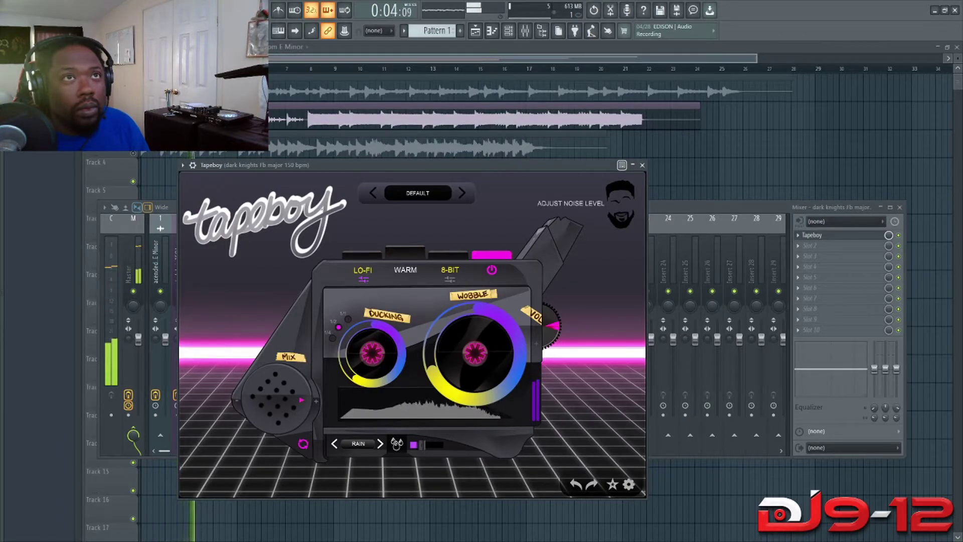
{"action": "left_click", "coordinate": [379, 444]}
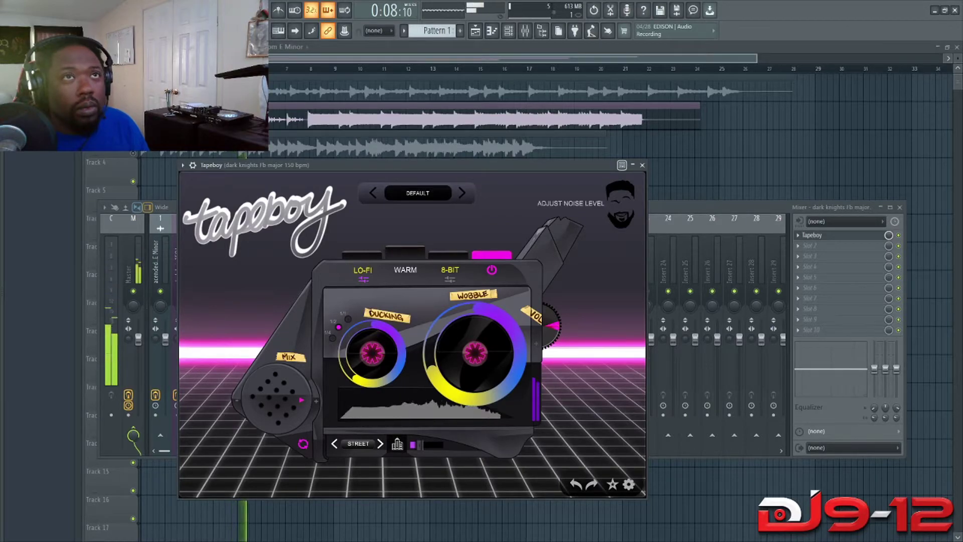
{"action": "key", "text": "space"}
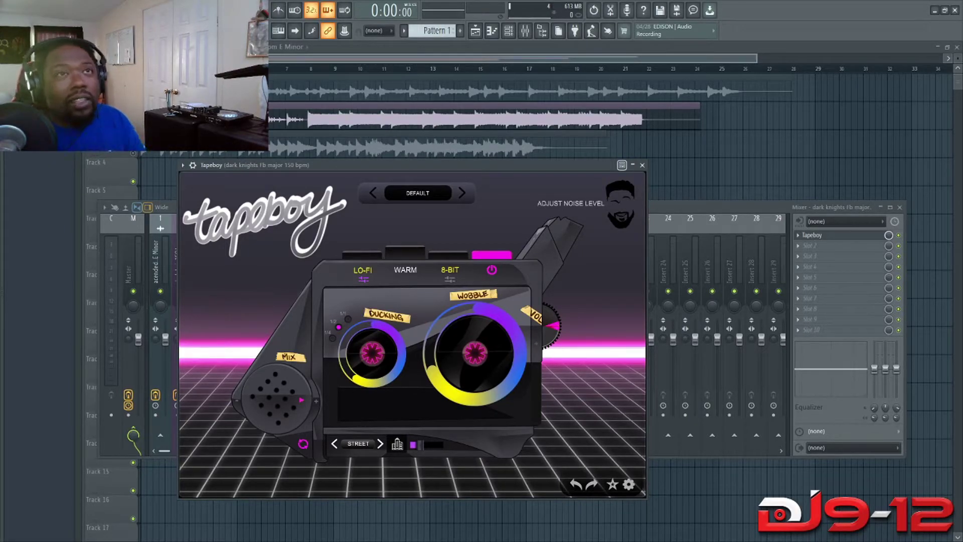
- Change the lo-fi noise type to VINYL during playback and turn its noise level down
{"action": "key", "text": "space"}
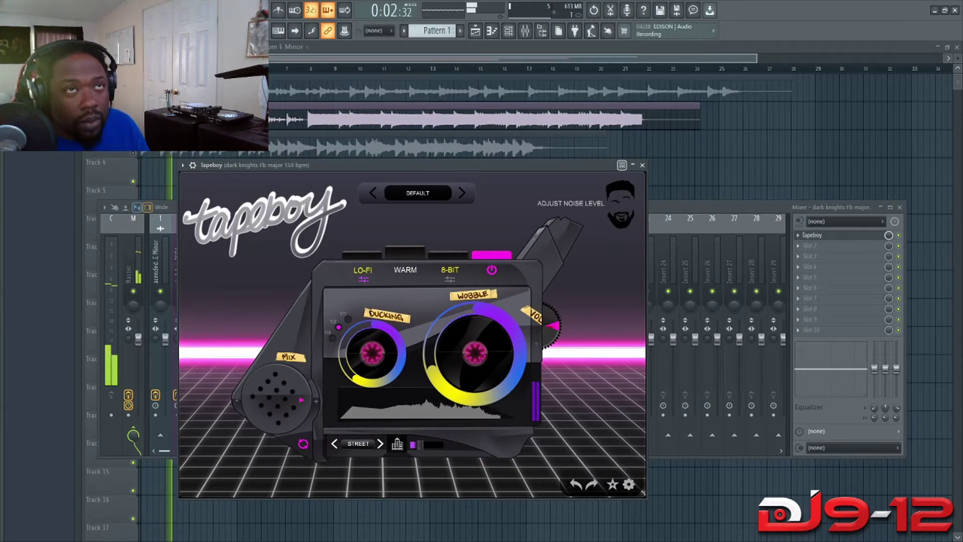
{"action": "left_click", "coordinate": [380, 443]}
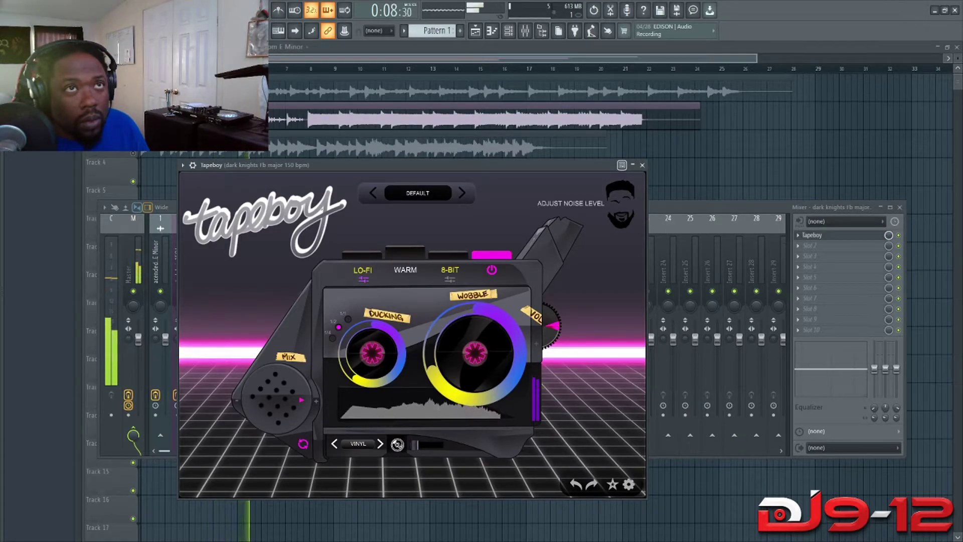
{"action": "key", "text": "space"}
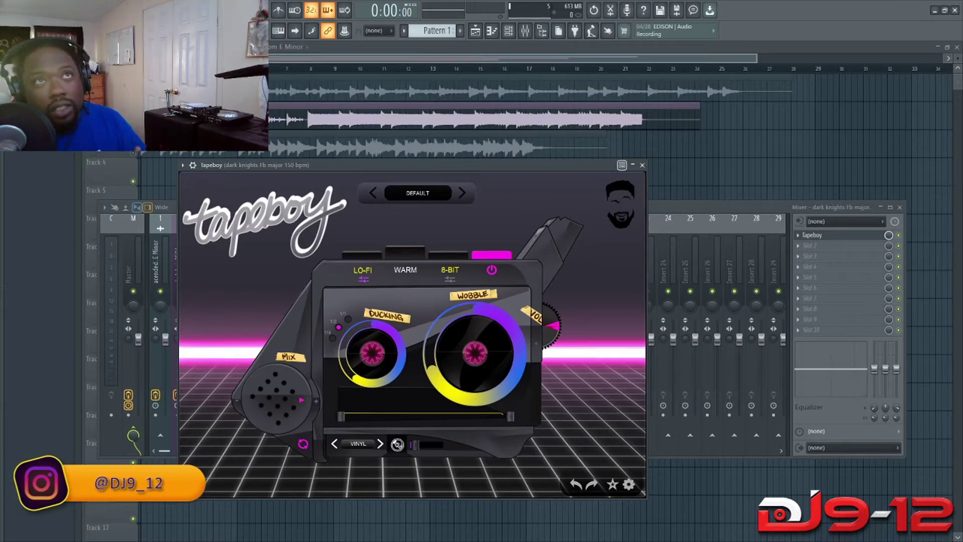
- Lower the lo-fi noise's hi-cut frequency while listening to the track
{"action": "key", "text": "space"}
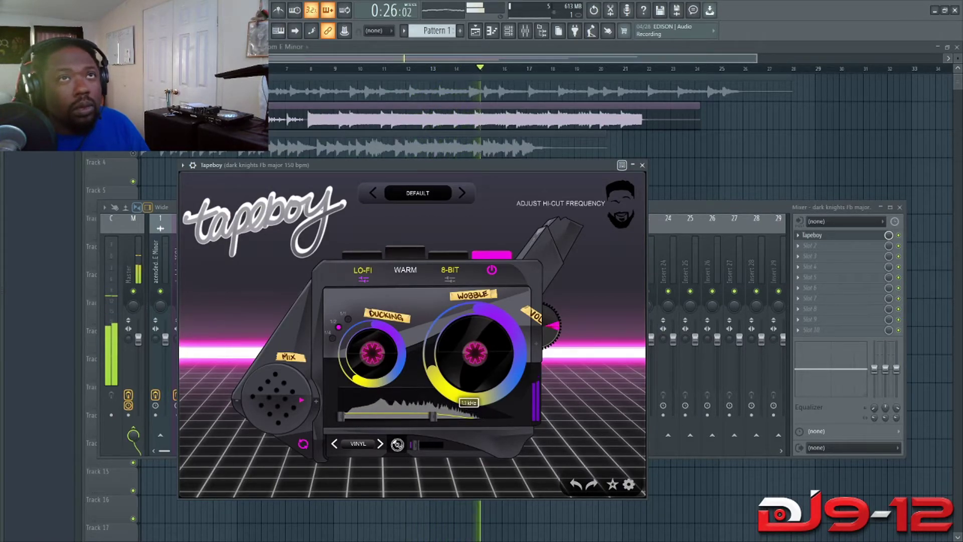
{"action": "key", "text": "space"}
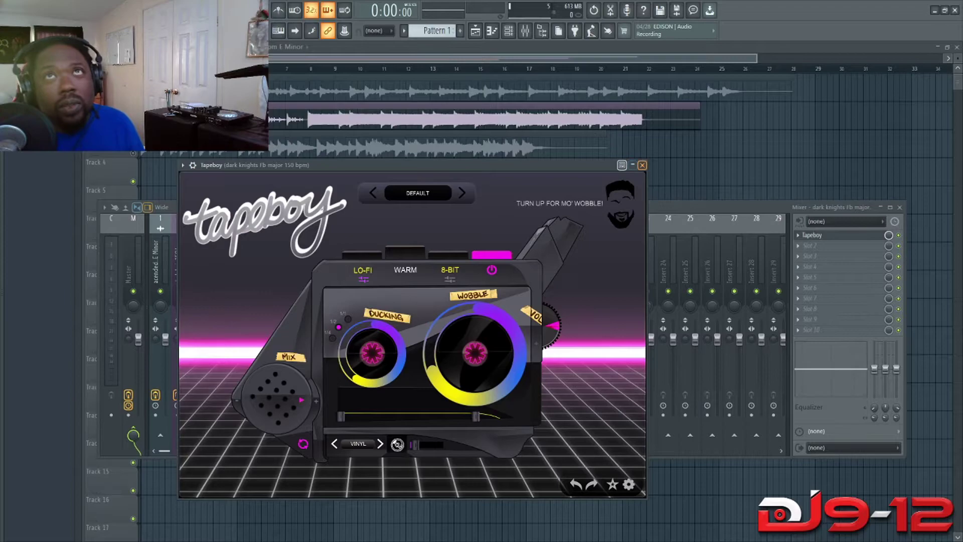
- Mute the dark knights clip in the playlist and unmute the process 160 bpm clip on the third track
{"action": "key", "text": "Escape"}
{"action": "key", "text": "Escape"}
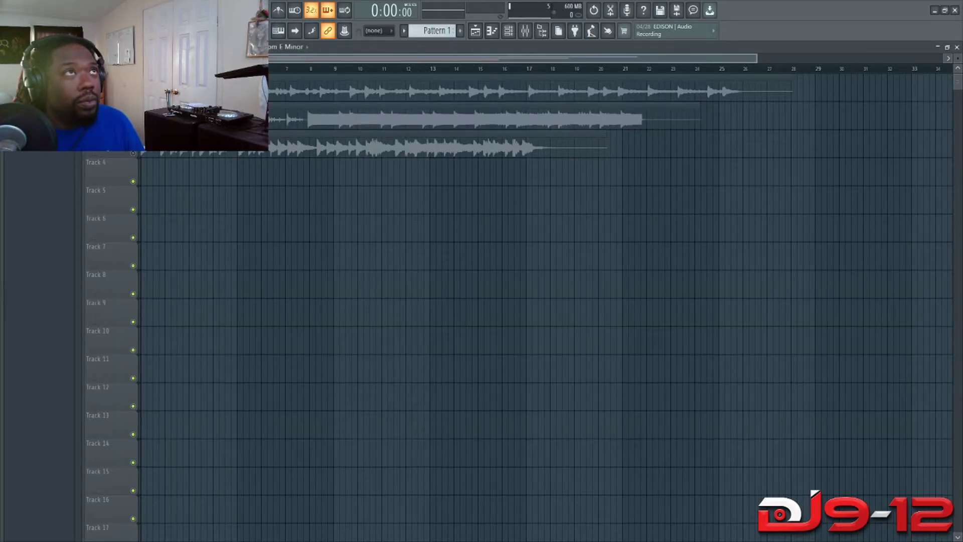
{"action": "left_click", "coordinate": [401, 146]}
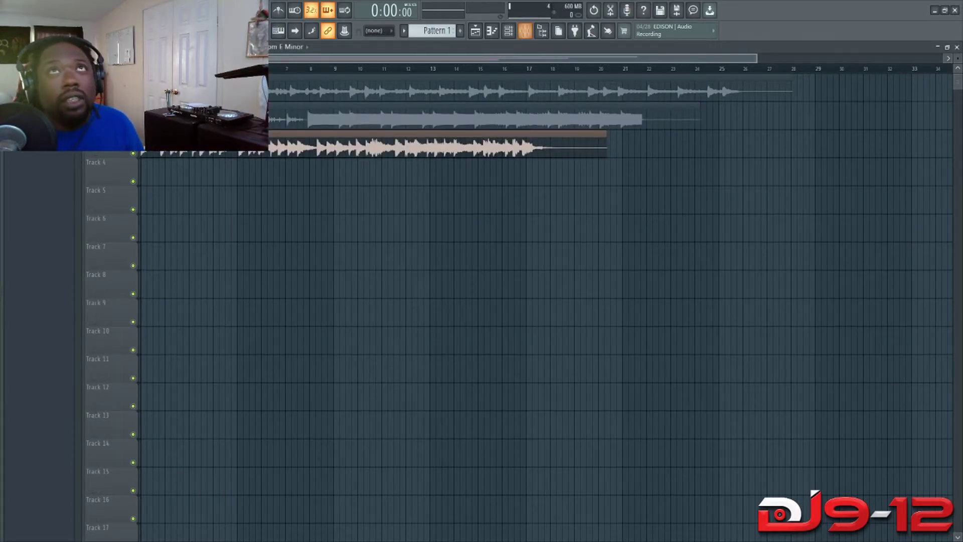
- Select the process 160 bpm mixer track and lower its volume fader while playing the melody
{"action": "key", "text": "F9"}
{"action": "left_click", "coordinate": [204, 261]}
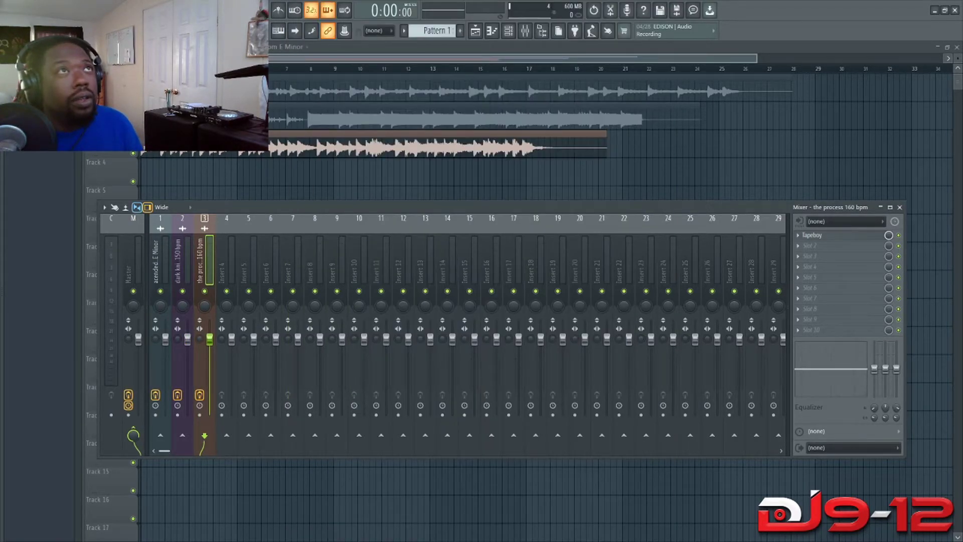
{"action": "key", "text": "space"}
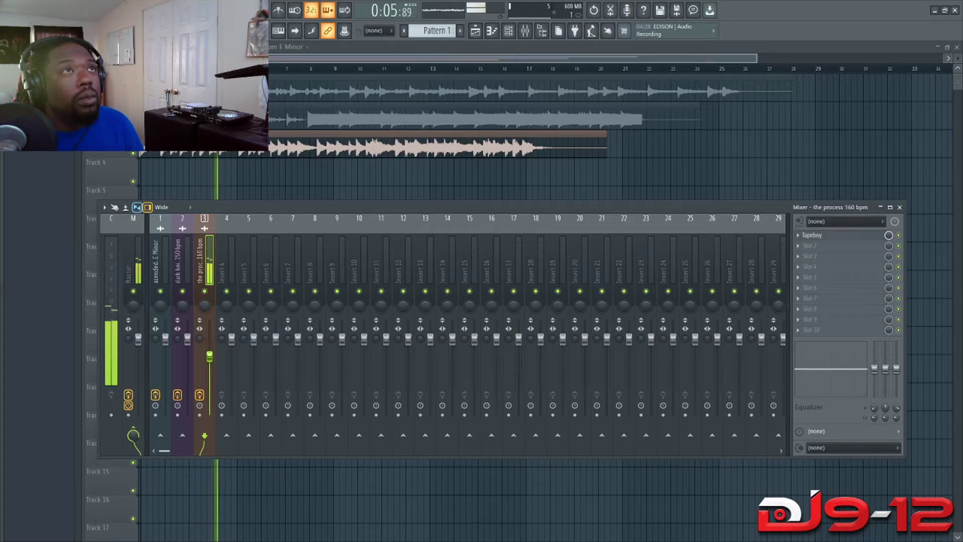
{"action": "key", "text": "space"}
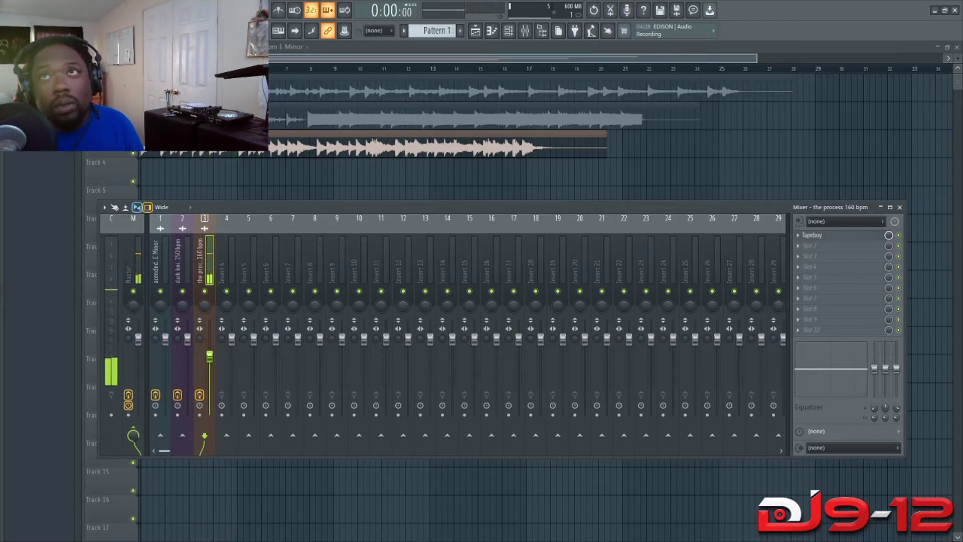
- Open Tapeboy on the process 160 bpm track, power it on, and enable the lo-fi effect with RAIN noise
{"action": "left_click", "coordinate": [812, 235]}
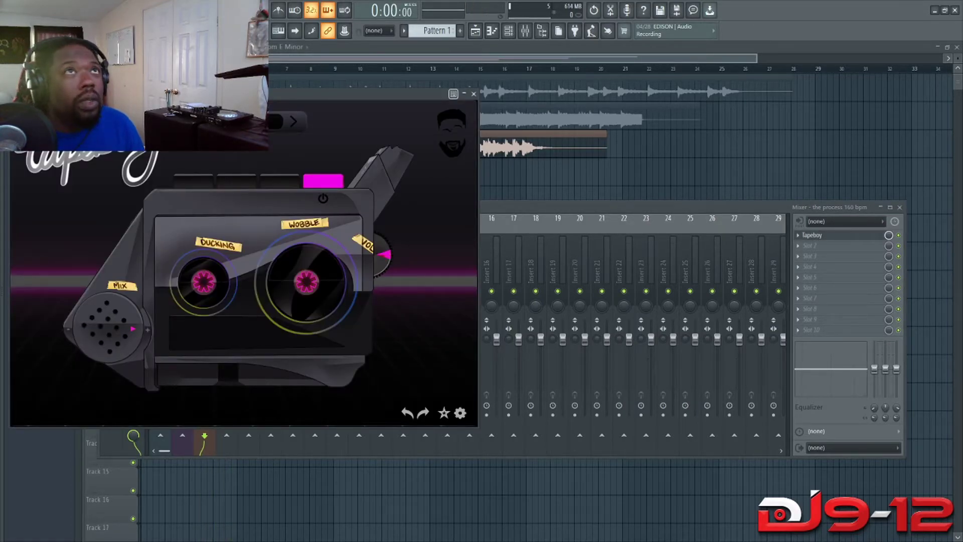
{"action": "left_click_drag", "start_coordinate": [351, 93], "coordinate": [493, 214]}
{"action": "key", "text": "space"}
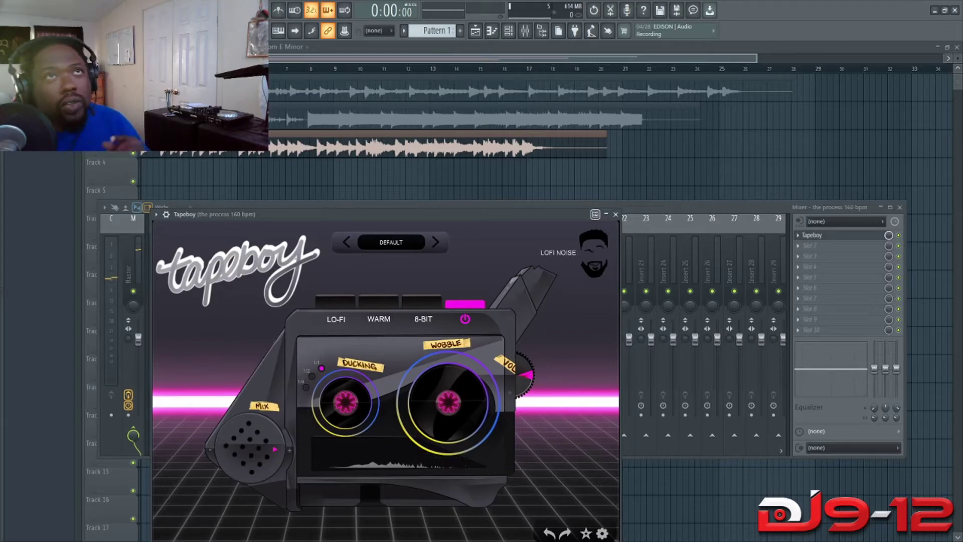
{"action": "left_click", "coordinate": [336, 319]}
{"action": "key", "text": "space"}
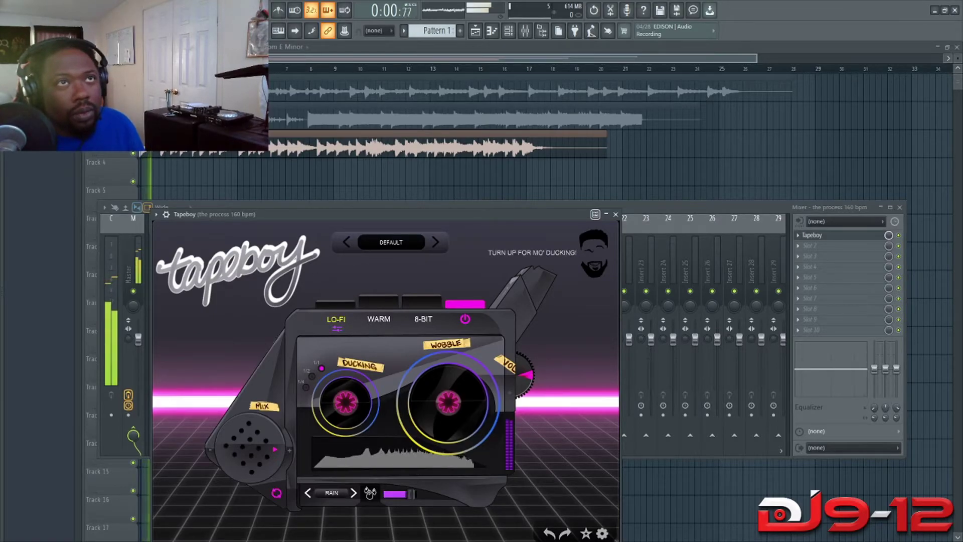
- Raise Tapeboy's ducking amount during playback, try the slower ducking rates, and settle on quarter-beat ducking with a reduced amount
{"action": "left_click_drag", "start_coordinate": [345, 402], "coordinate": [345, 386]}
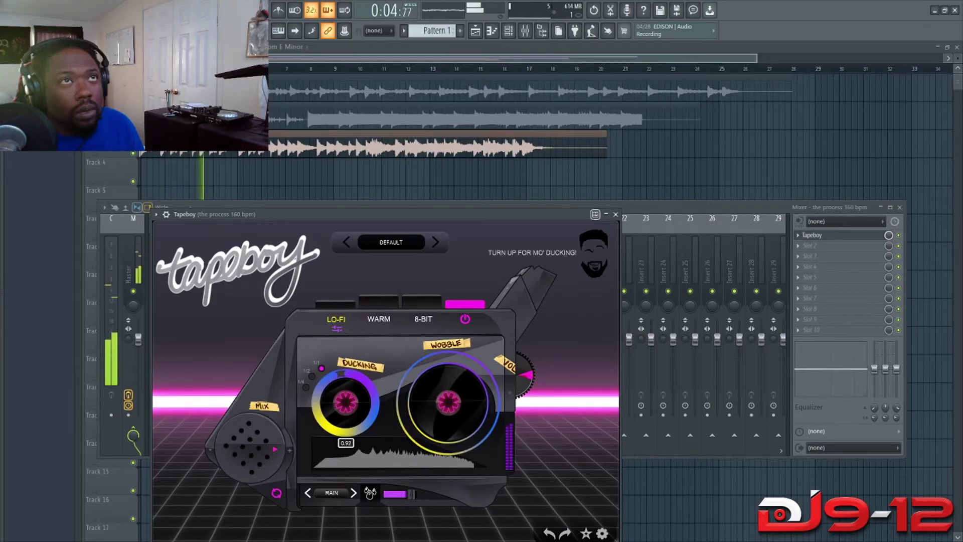
{"action": "left_click", "coordinate": [312, 376]}
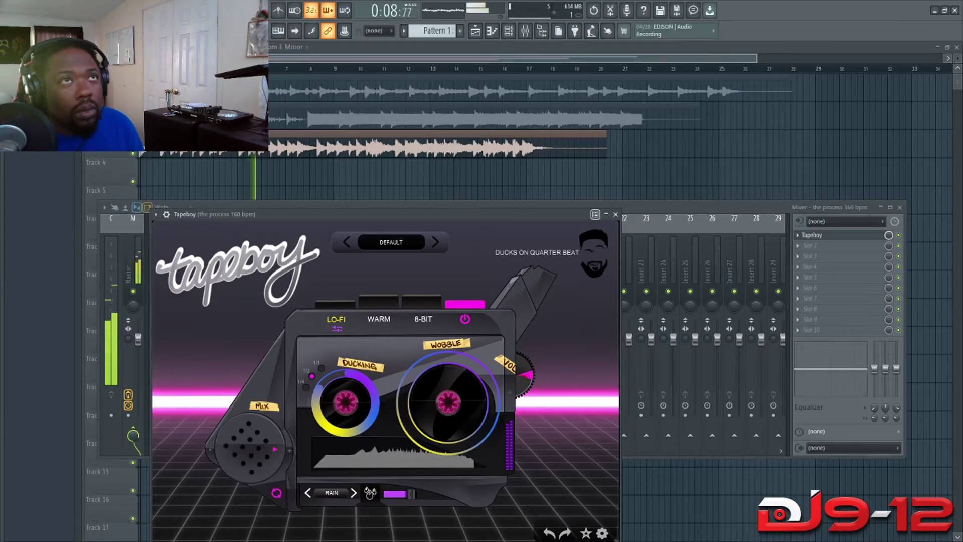
{"action": "left_click", "coordinate": [306, 387]}
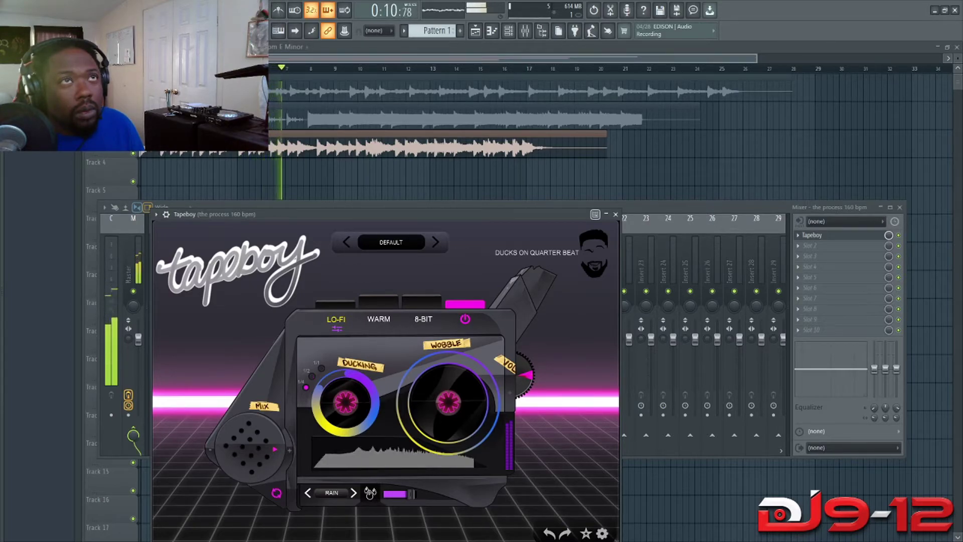
{"action": "key", "text": "space"}
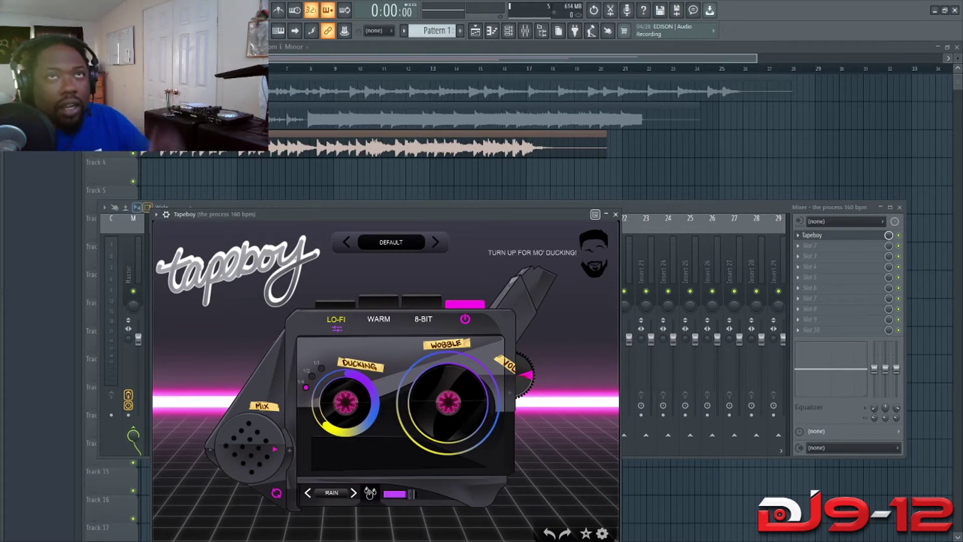
- Change the lo-fi noise type from RAIN to STREET and lower the noise level while listening to the melody
{"action": "key", "text": "space"}
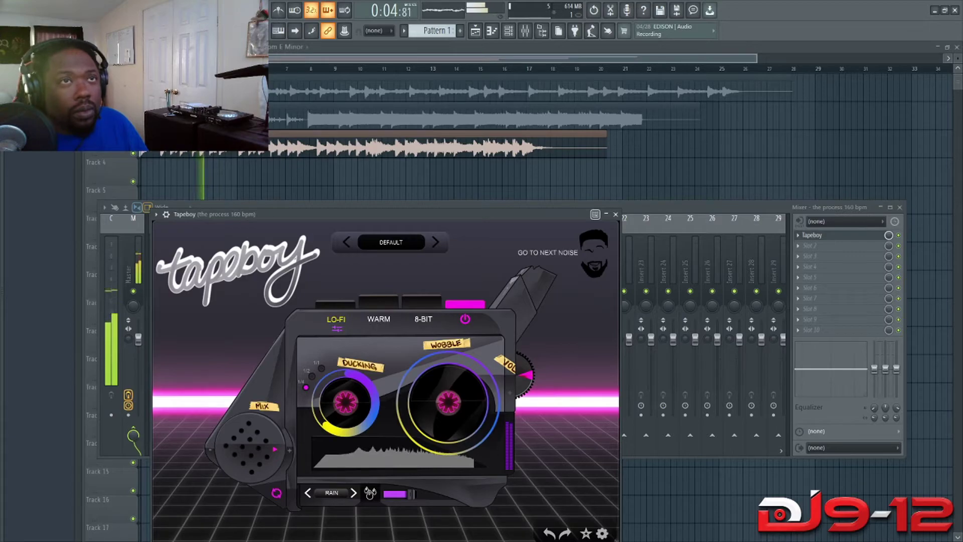
{"action": "left_click_drag", "start_coordinate": [407, 493], "coordinate": [400, 494]}
{"action": "left_click", "coordinate": [353, 493]}
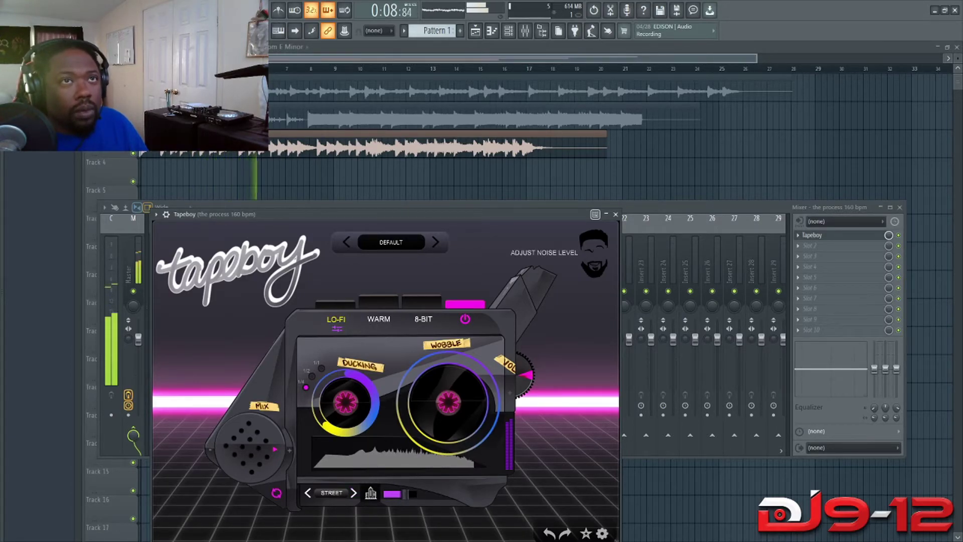
{"action": "left_click_drag", "start_coordinate": [403, 493], "coordinate": [401, 493]}
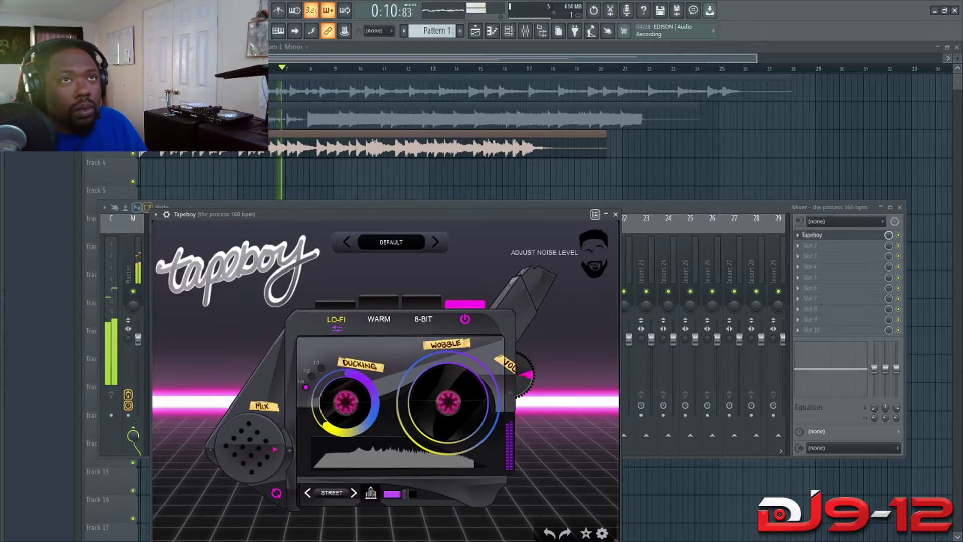
{"action": "key", "text": "space"}
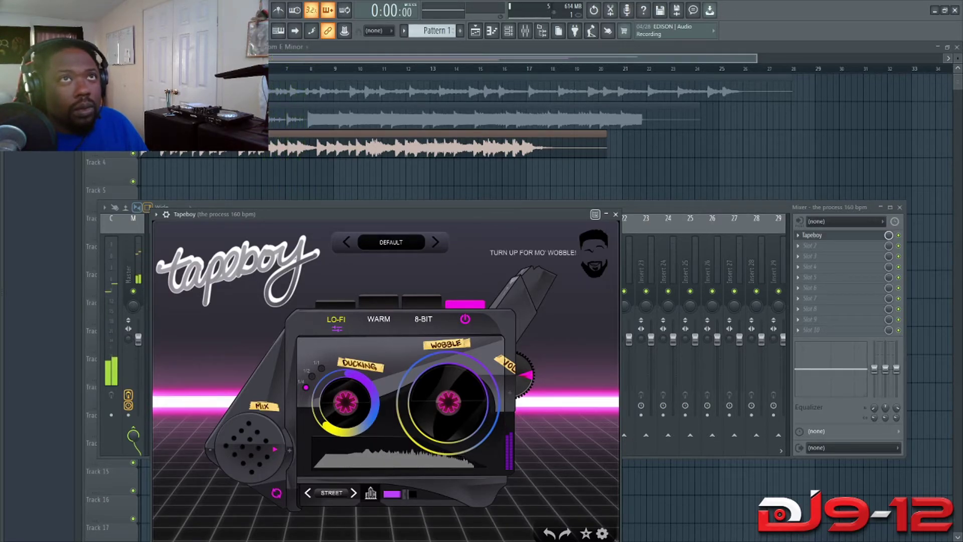
- Enable Tapeboy's warm effect with the COCOA flavor and turn up the wobble during playback
{"action": "left_click", "coordinate": [379, 319]}
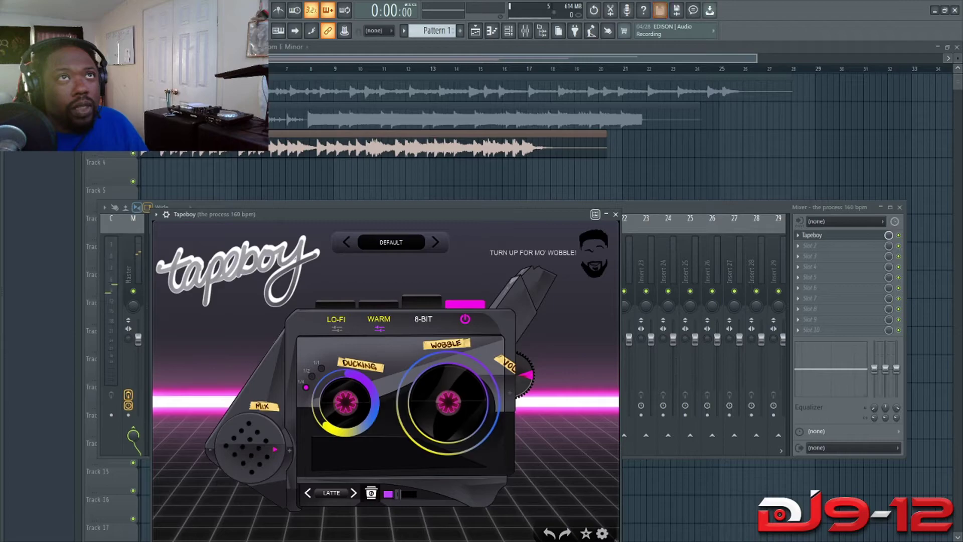
{"action": "key", "text": "space"}
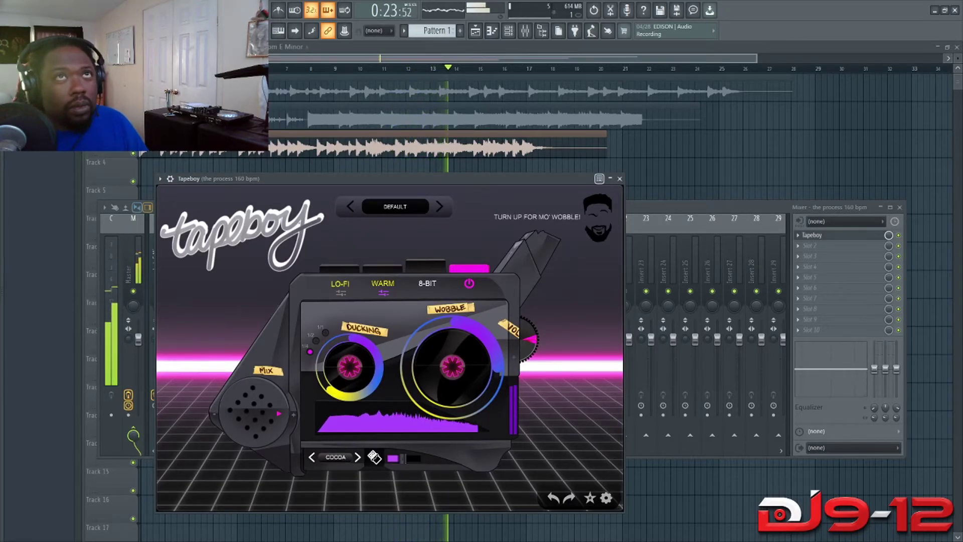
{"action": "key", "text": "space"}
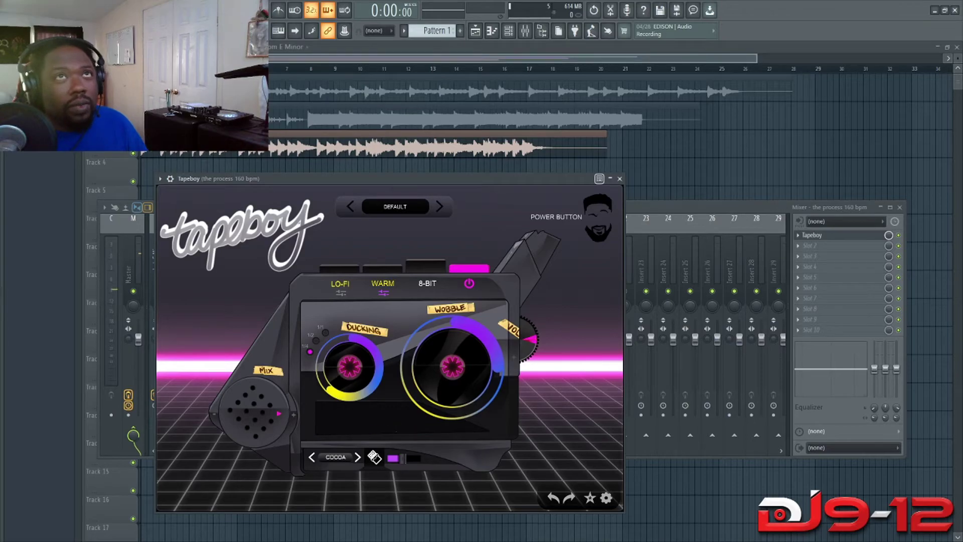
- Compare the melody with and without Tapeboy by toggling the plugin's power during playback, leaving it on
{"action": "left_click", "coordinate": [469, 283]}
{"action": "key", "text": "space"}
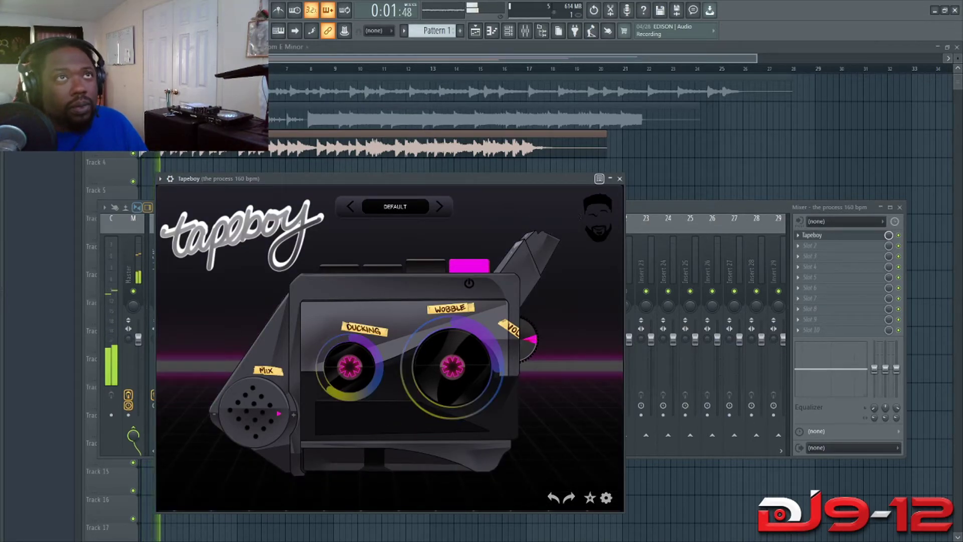
{"action": "left_click", "coordinate": [469, 284]}
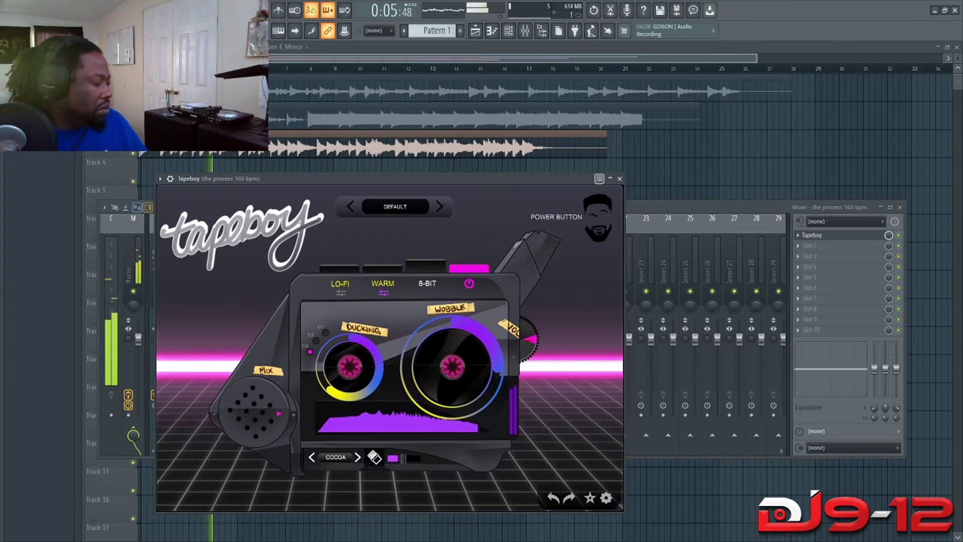
{"action": "left_click", "coordinate": [469, 284]}
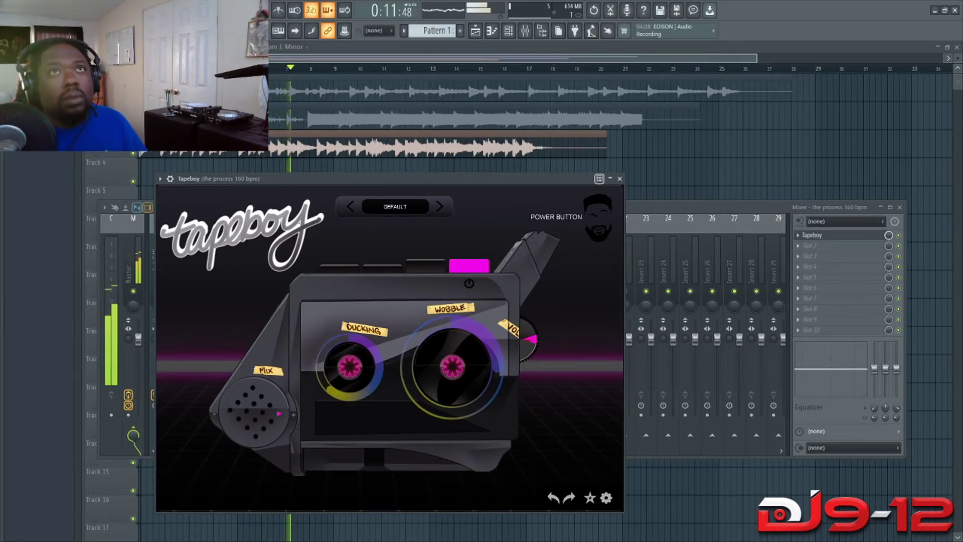
{"action": "left_click", "coordinate": [469, 283]}
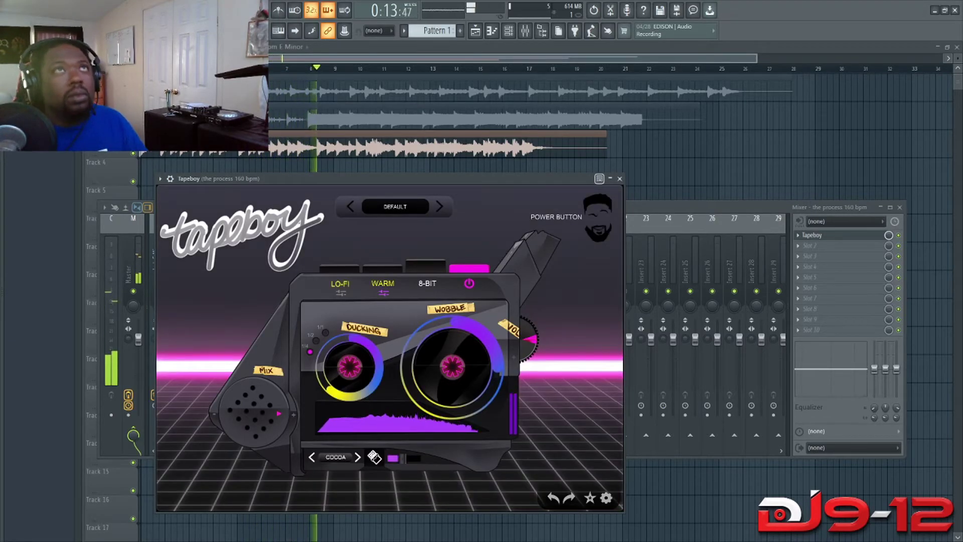
{"action": "key", "text": "space"}
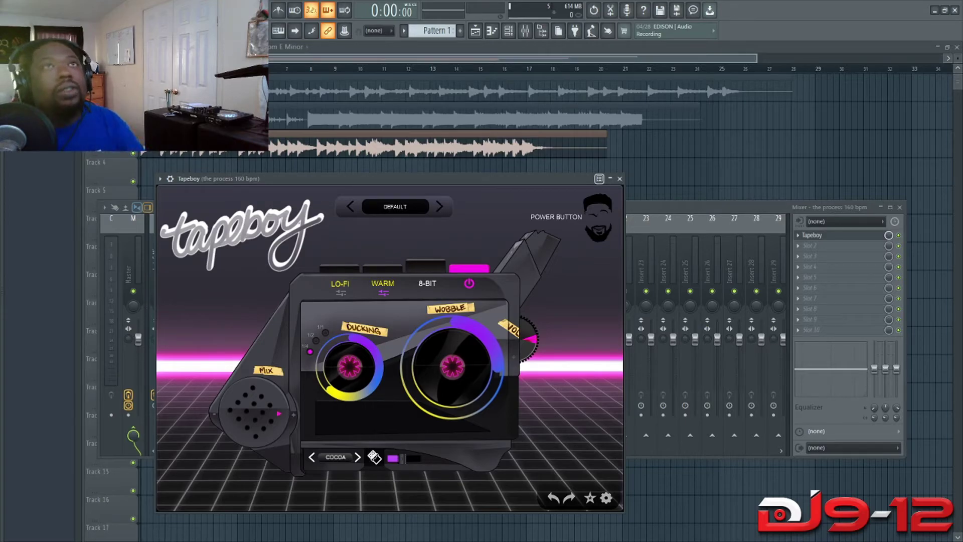
- View Tapeboy's preset categories, and look through the plugin support form in the web browser
{"action": "left_click", "coordinate": [395, 206]}
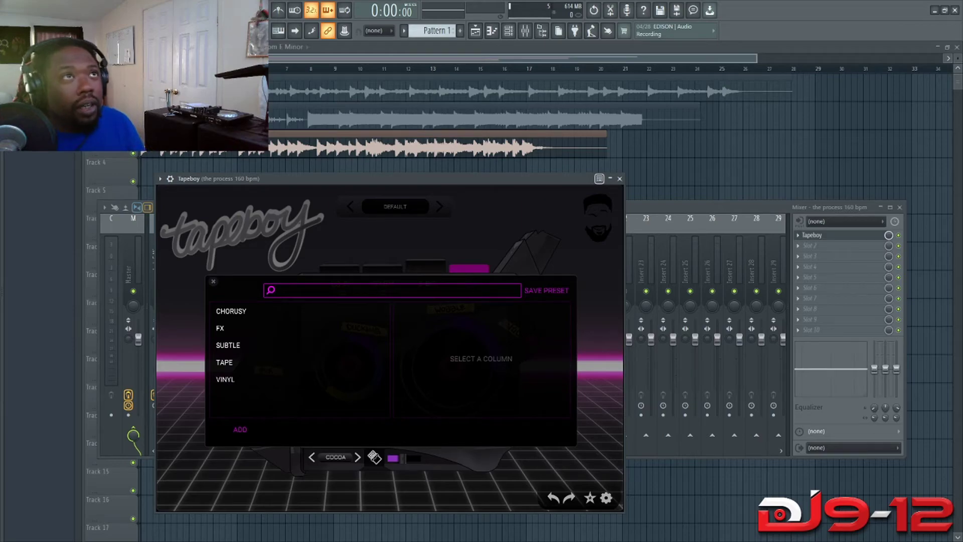
{"action": "key", "text": "Escape"}
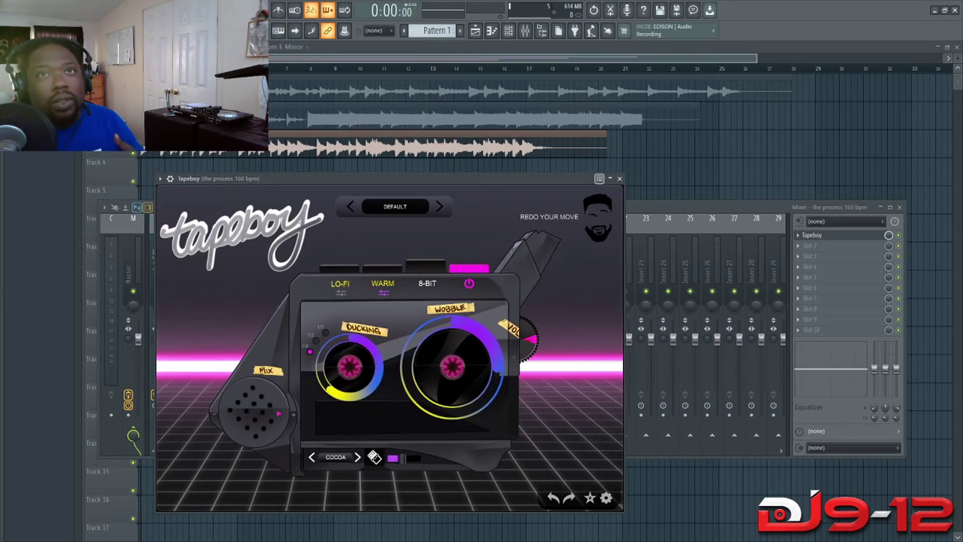
{"action": "left_click", "coordinate": [590, 497]}
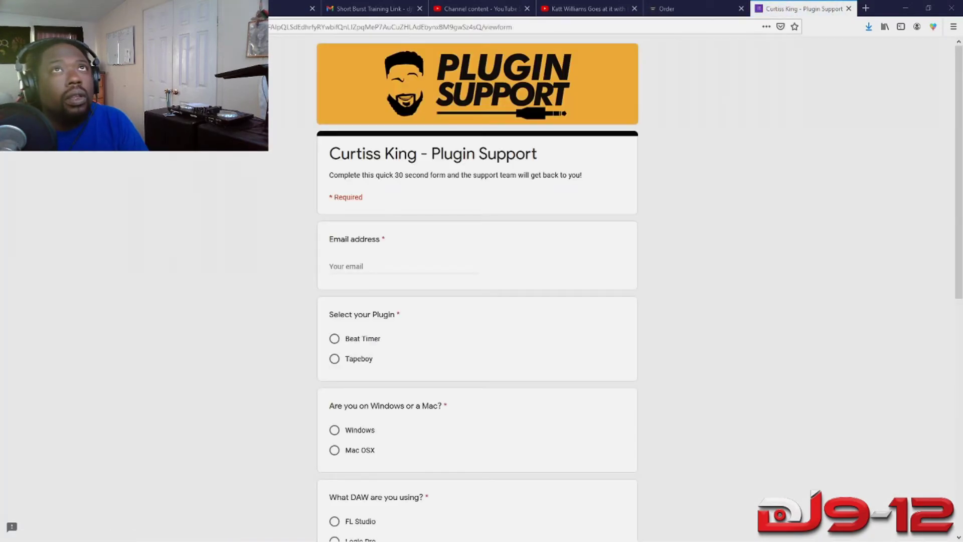
{"action": "scroll", "coordinate": [476, 291], "scroll_direction": "down", "scroll_amount": 5}
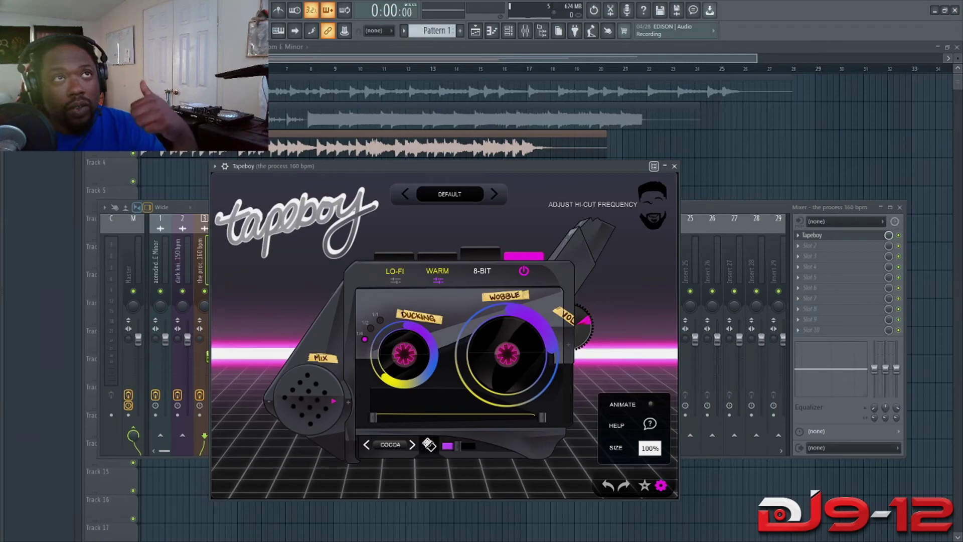
- Return to FL Studio and close the Tapeboy window of the process 160 bpm track
{"action": "mouse_move", "coordinate": [308, 402]}
{"action": "left_mouse_down"}
{"action": "mouse_move", "coordinate": [309, 441]}
{"action": "mouse_move", "coordinate": [309, 391]}
{"action": "left_mouse_up"}
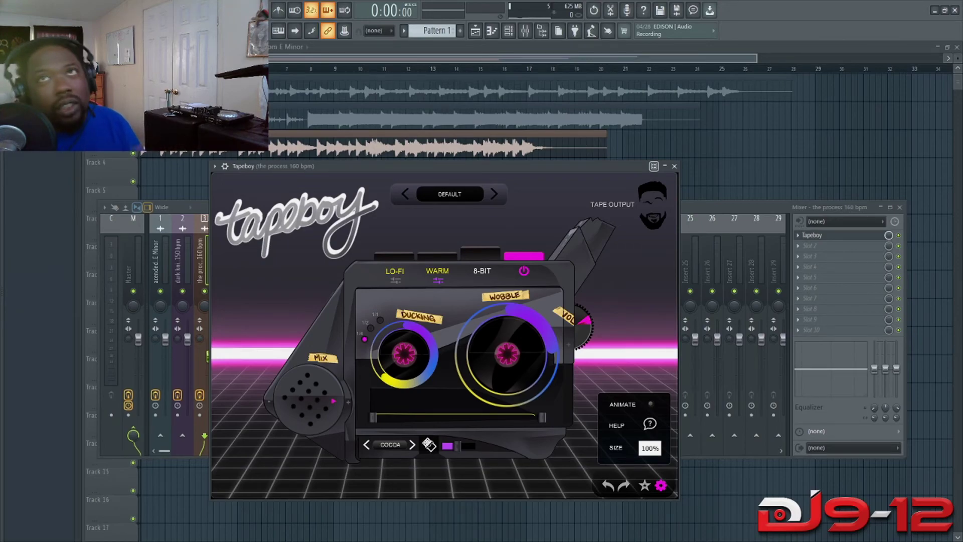
{"action": "key", "text": "Escape"}
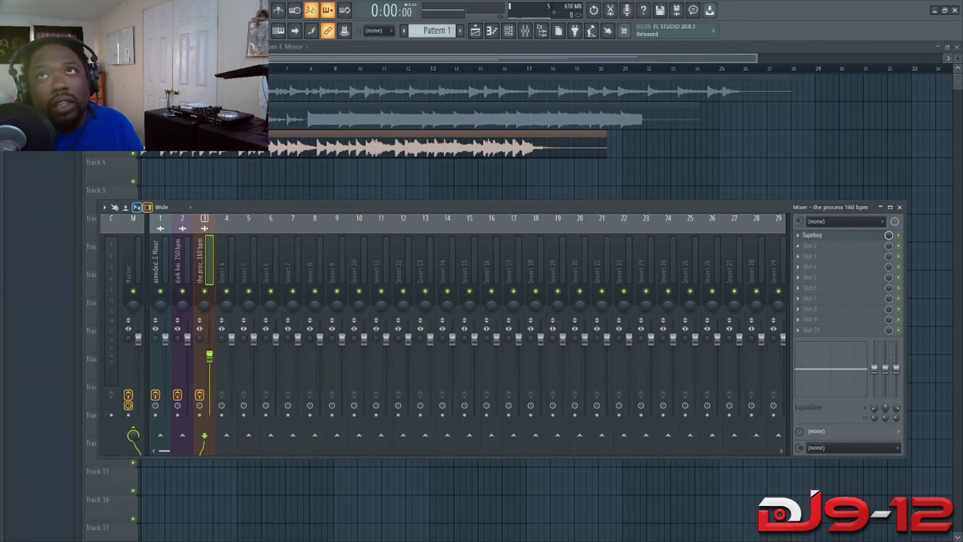
{"action": "left_click", "coordinate": [812, 235]}
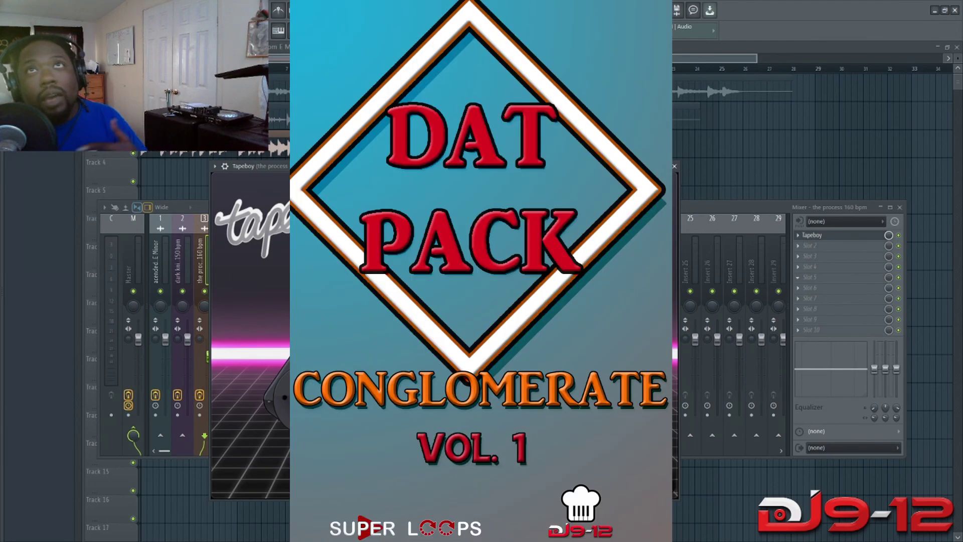
{"action": "left_click", "coordinate": [674, 166]}
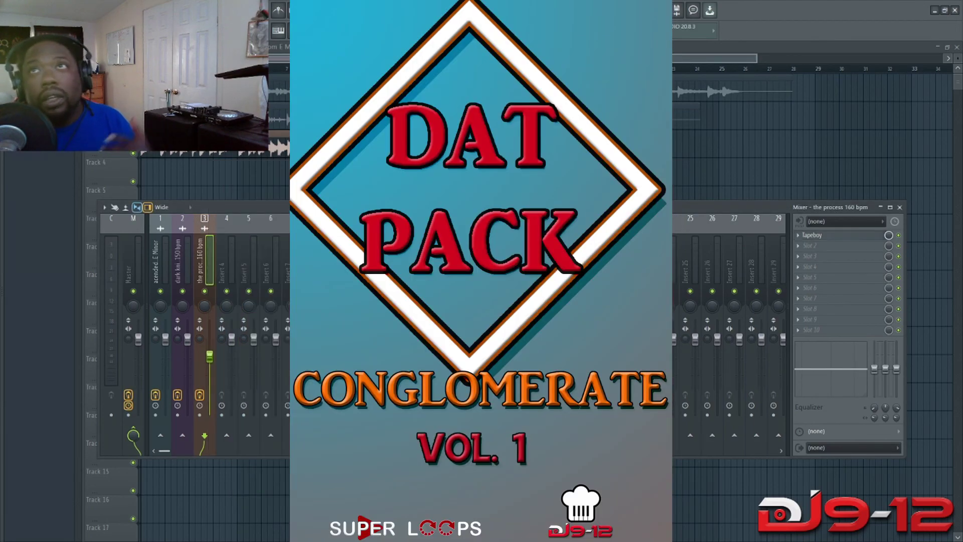